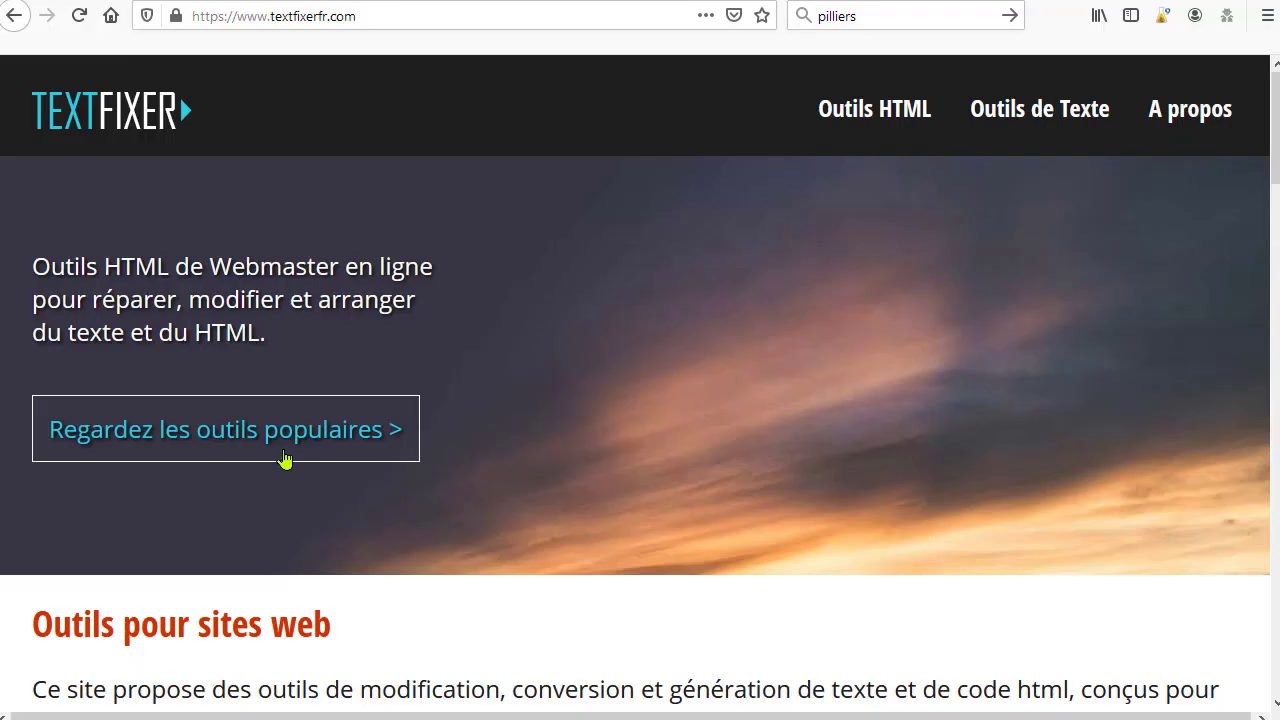
Browse the site's most popular tools and open the "Texte vers HTML" converter
{"action": "left_click", "coordinate": [211, 440]}
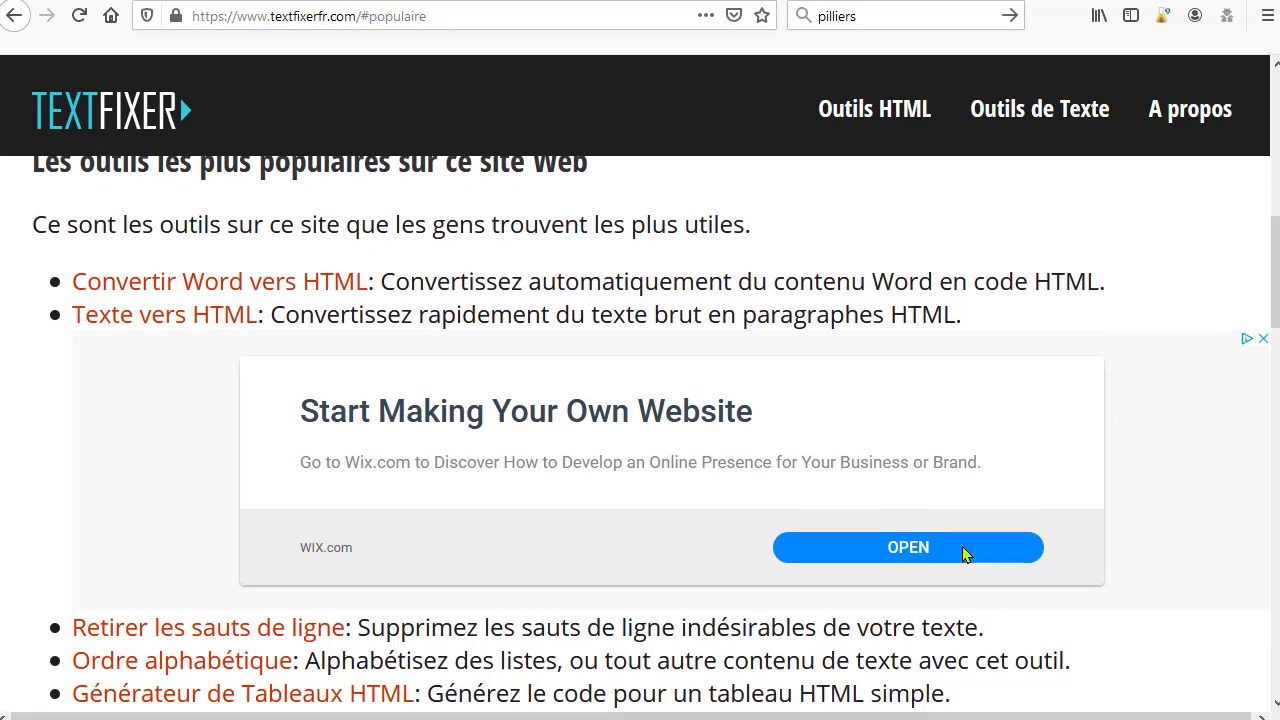
{"action": "scroll", "coordinate": [966, 551], "scroll_direction": "down", "scroll_amount": 2}
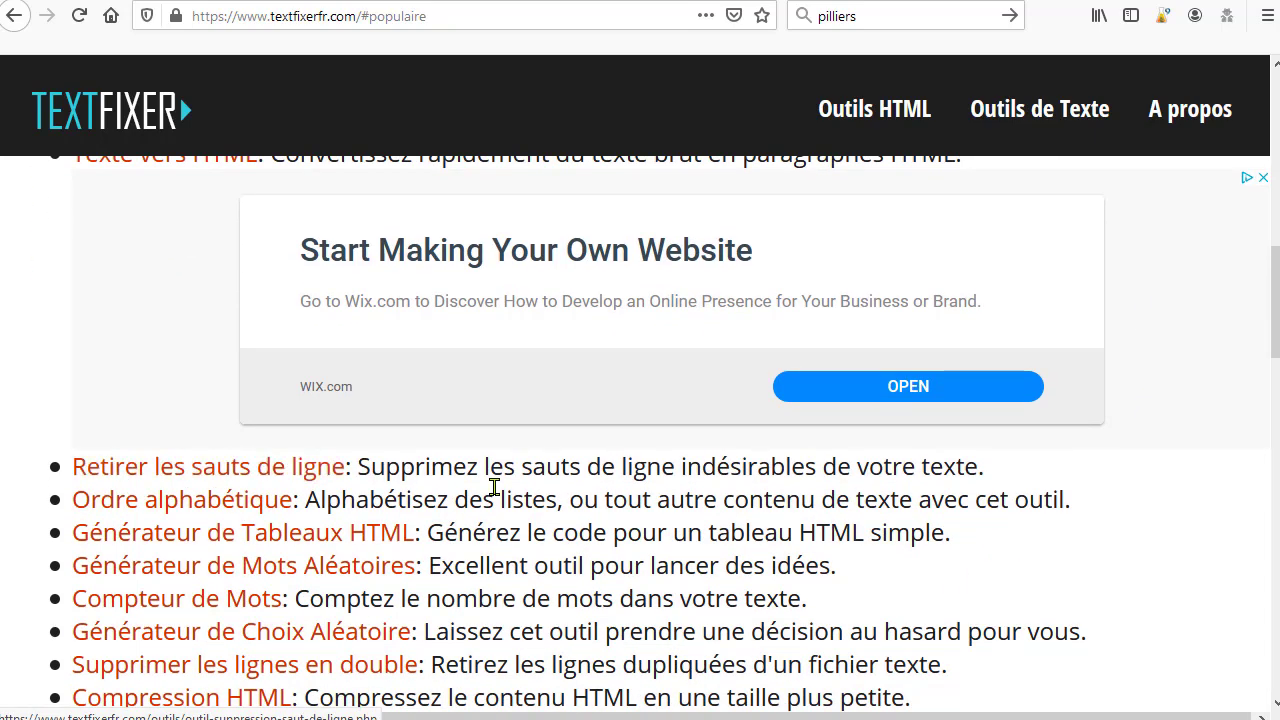
{"action": "scroll", "coordinate": [314, 420], "scroll_direction": "down", "scroll_amount": 2}
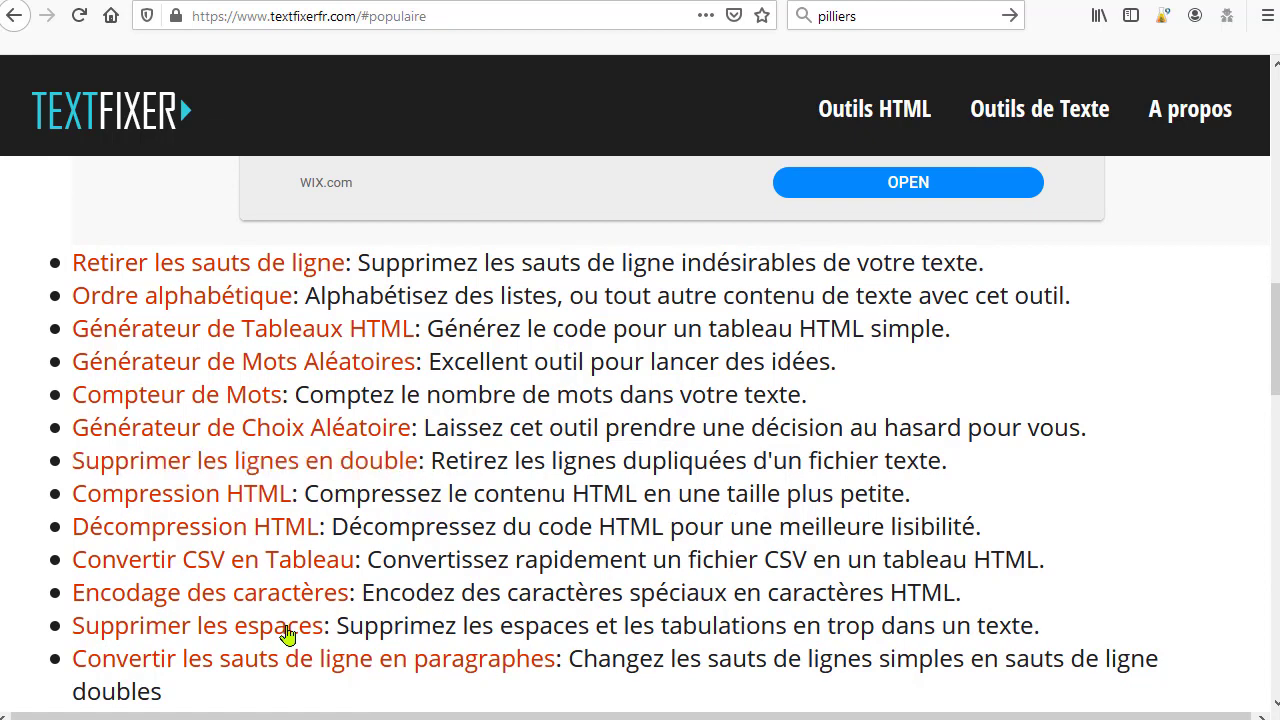
{"action": "scroll", "coordinate": [512, 552], "scroll_direction": "down", "scroll_amount": 1}
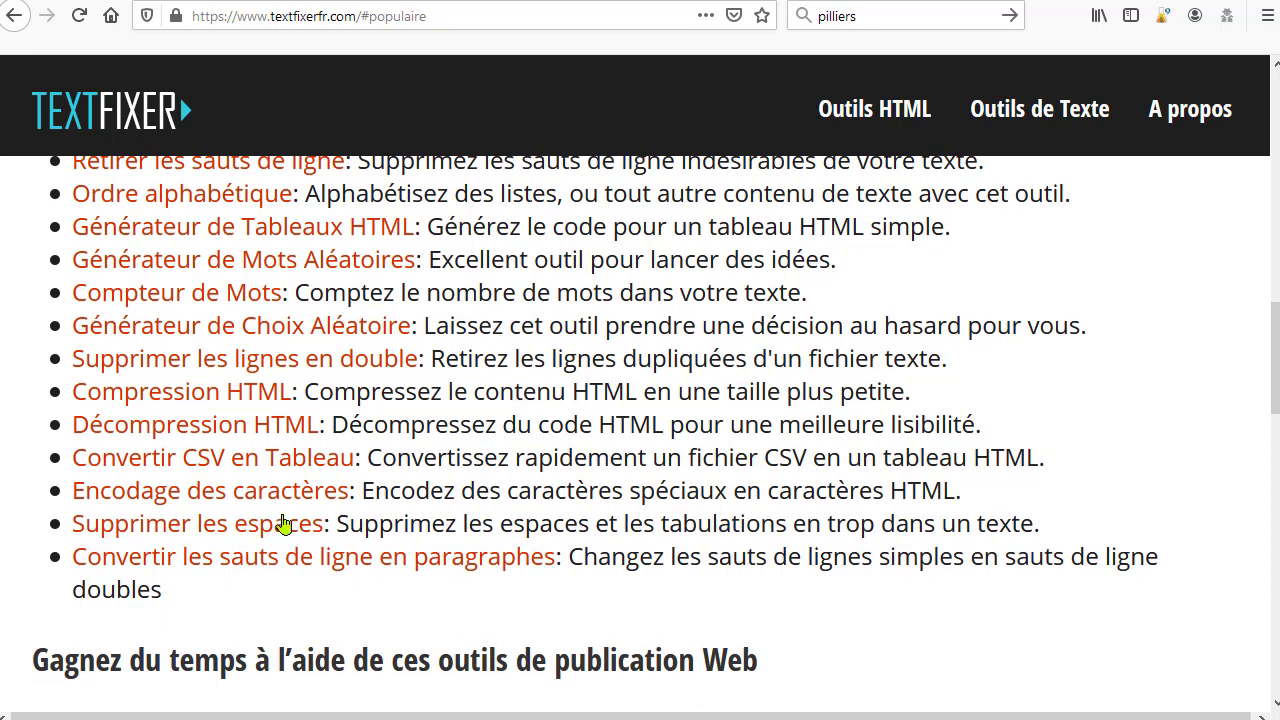
{"action": "scroll", "coordinate": [713, 507], "scroll_direction": "up", "scroll_amount": 5}
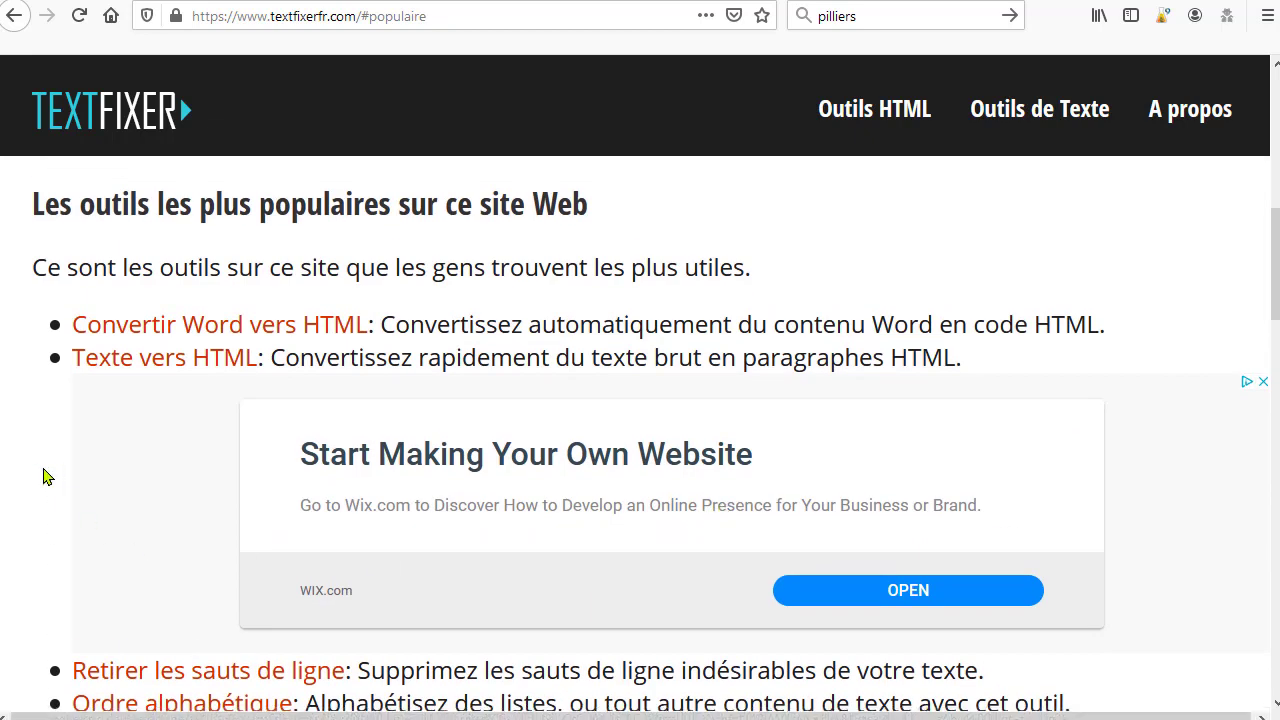
{"action": "left_click", "coordinate": [176, 368]}
Copy the two introductory paragraphs from "Convertissez le texte brut" through "vous êtes au bon endroit."
{"action": "scroll", "coordinate": [777, 457], "scroll_direction": "down", "scroll_amount": 5}
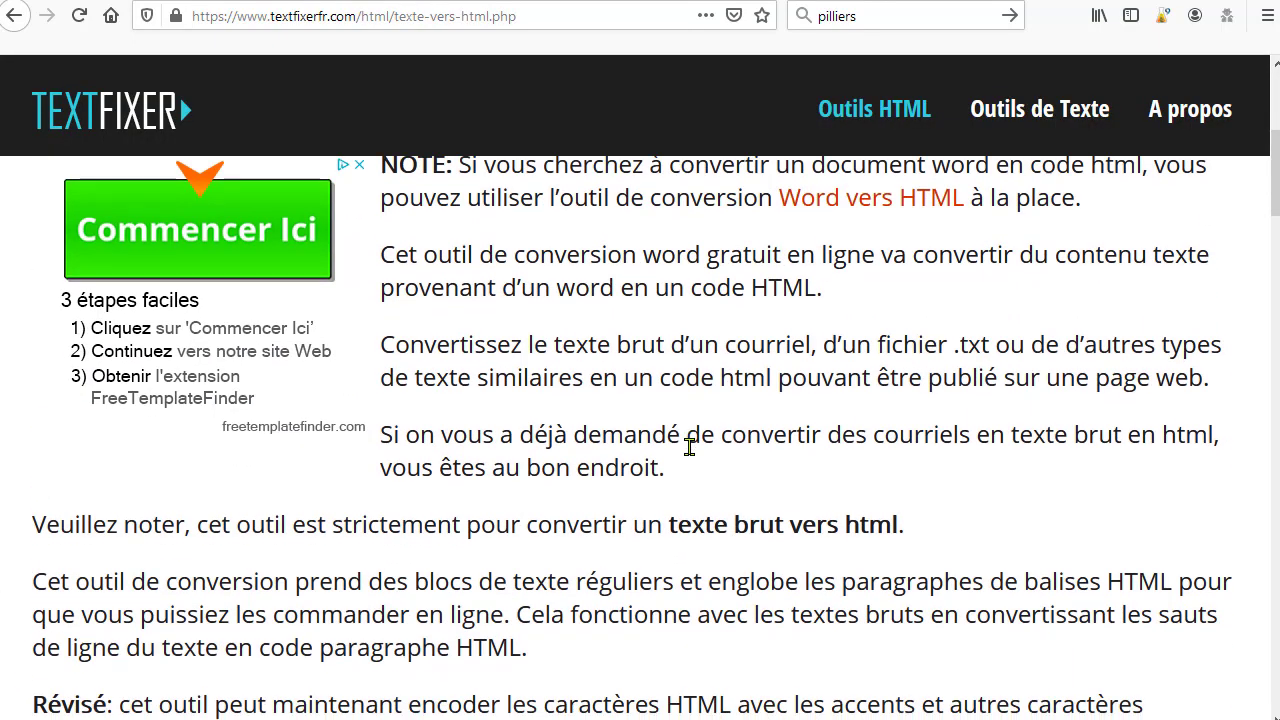
{"action": "scroll", "coordinate": [690, 447], "scroll_direction": "down", "scroll_amount": 5}
{"action": "scroll", "coordinate": [691, 466], "scroll_direction": "up", "scroll_amount": 5}
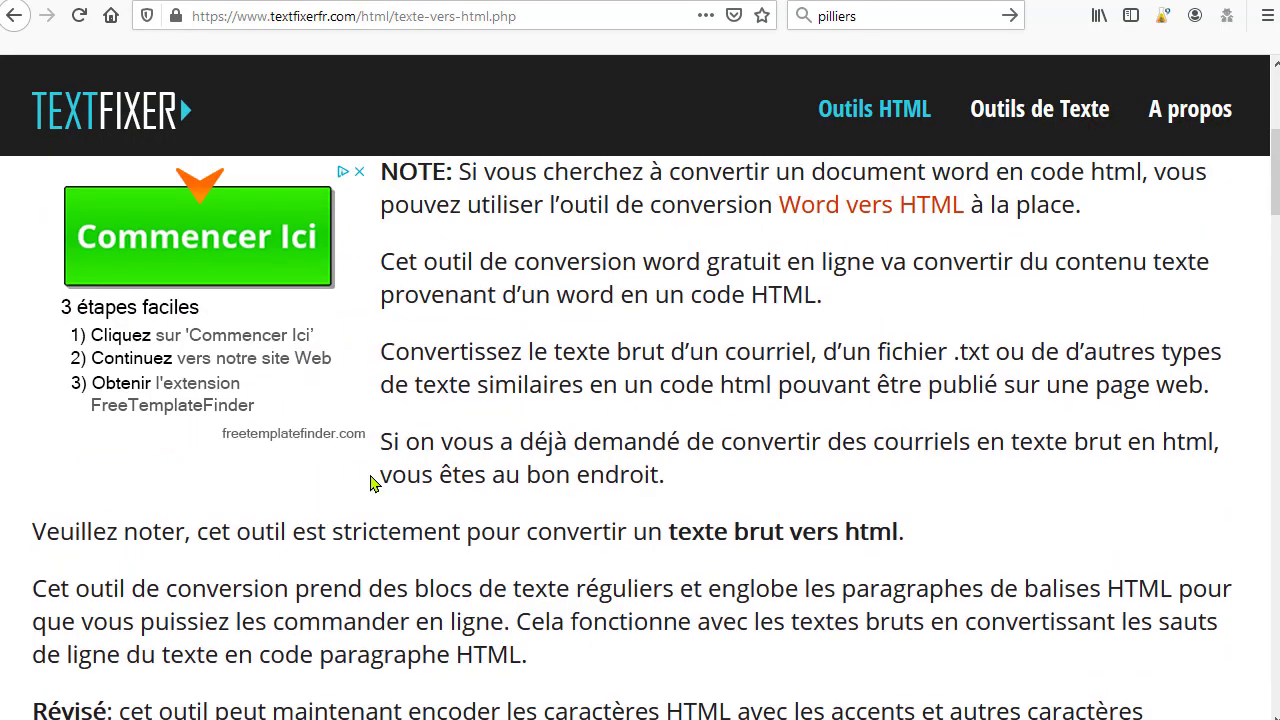
{"action": "scroll", "coordinate": [370, 483], "scroll_direction": "down", "scroll_amount": 1}
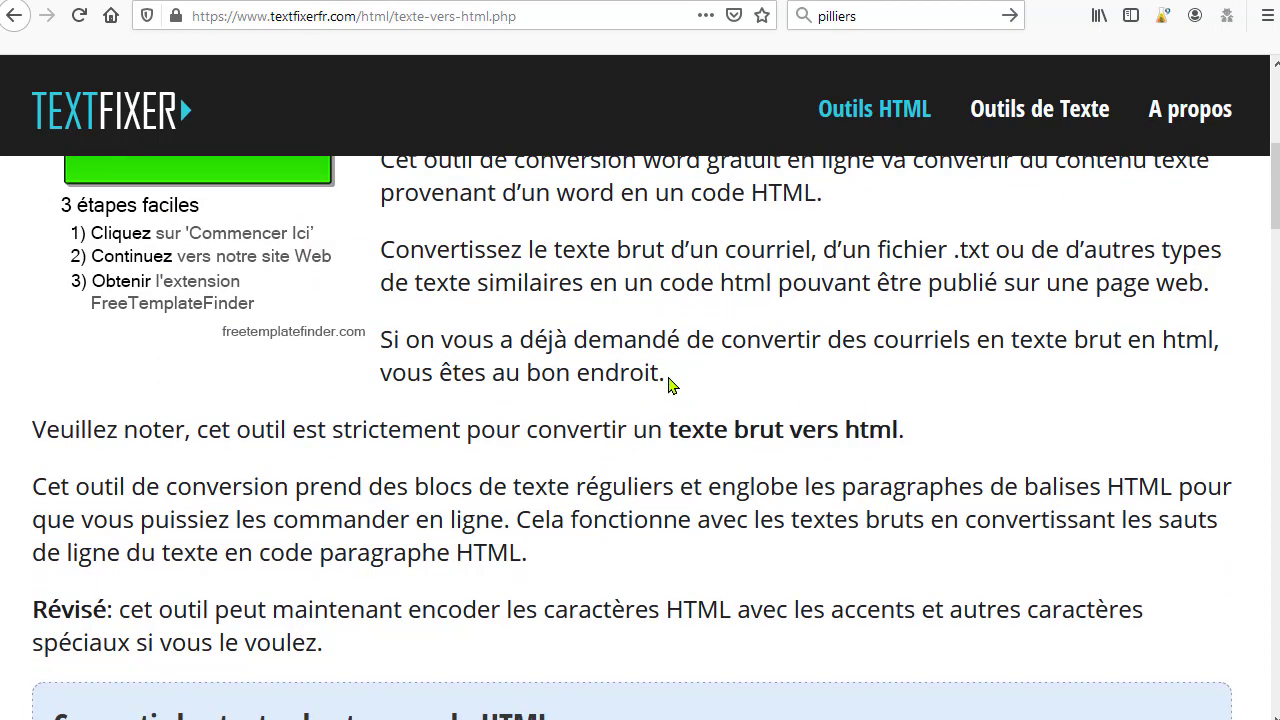
{"action": "left_click_drag", "start_coordinate": [665, 375], "coordinate": [382, 250]}
{"action": "key", "text": "ctrl+c"}
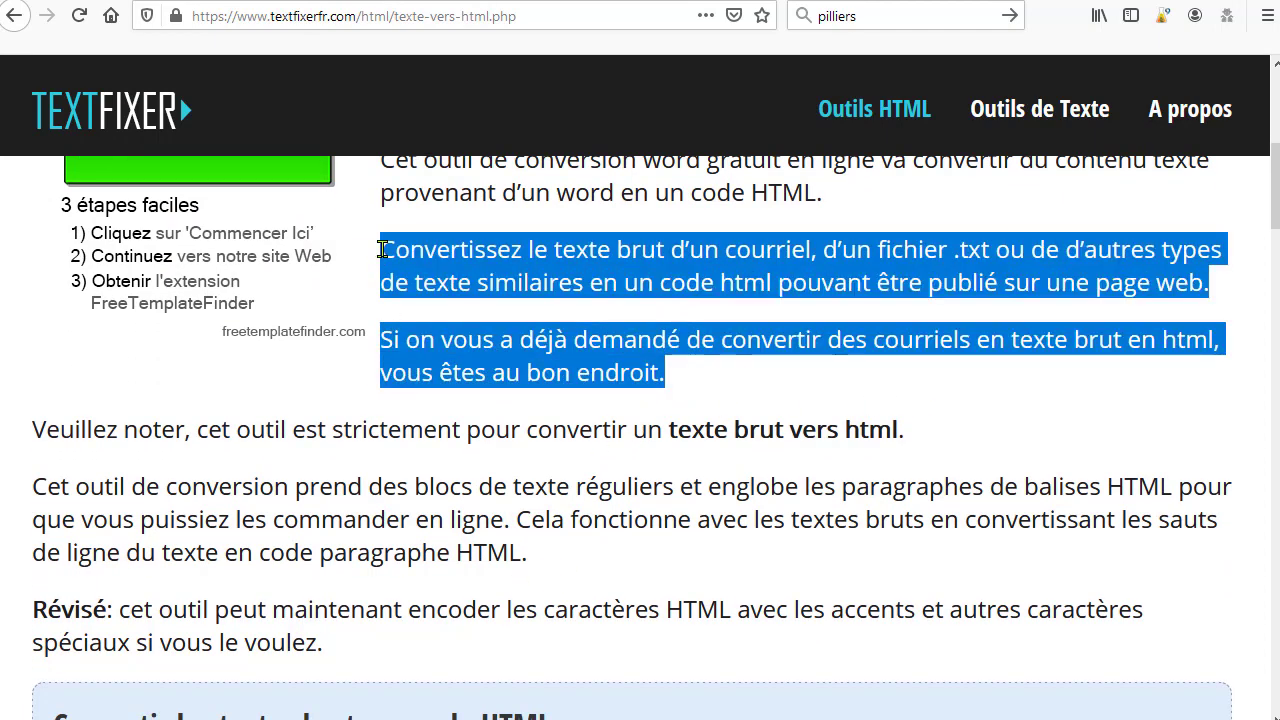
Paste the two copied paragraphs into the converter's input box and convert them to HTML using paragraph tags only
{"action": "scroll", "coordinate": [471, 510], "scroll_direction": "down", "scroll_amount": 9}
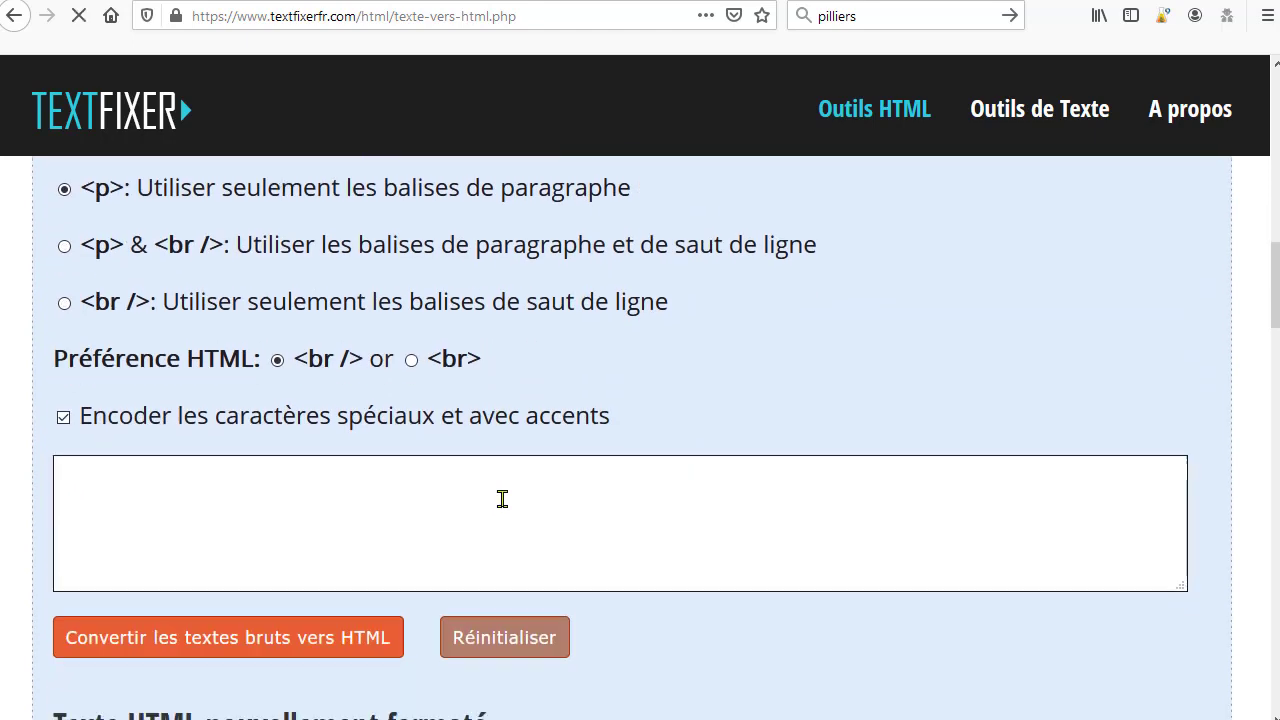
{"action": "scroll", "coordinate": [463, 463], "scroll_direction": "up", "scroll_amount": 1}
{"action": "scroll", "coordinate": [640, 528], "scroll_direction": "up", "scroll_amount": 1}
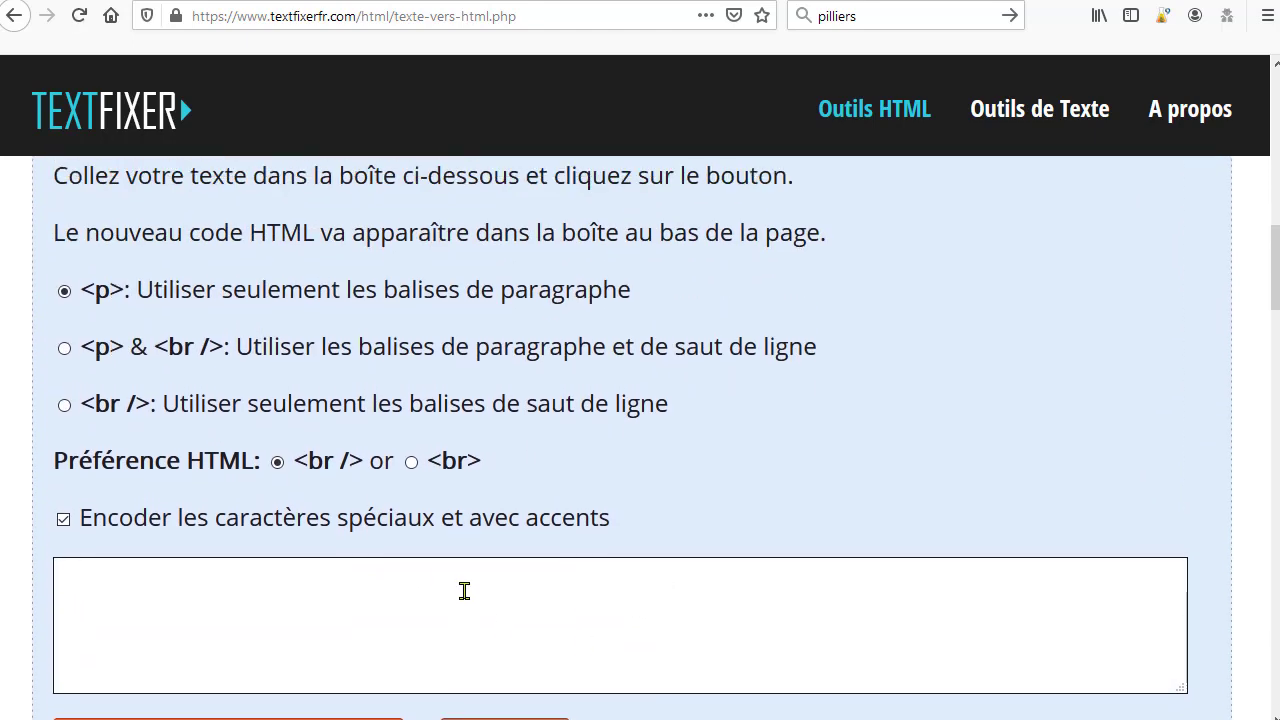
{"action": "left_click", "coordinate": [703, 591]}
{"action": "key", "text": "ctrl+v"}
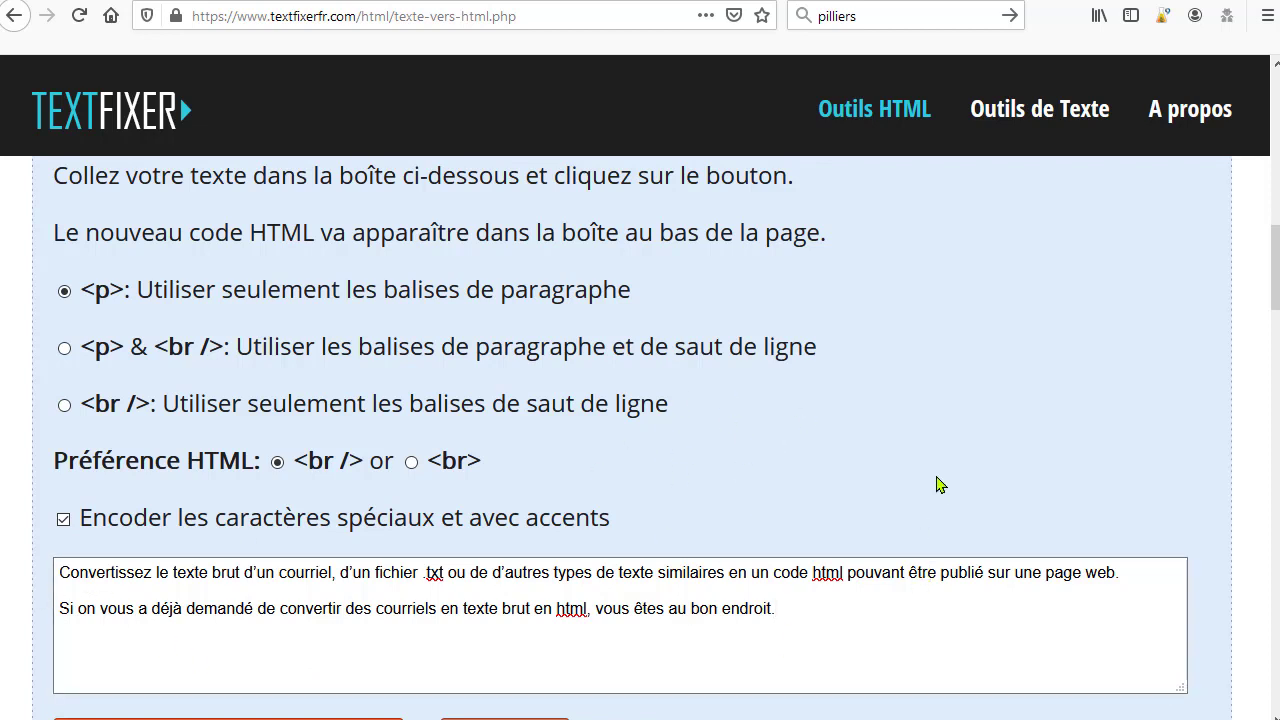
{"action": "scroll", "coordinate": [860, 483], "scroll_direction": "down", "scroll_amount": 4}
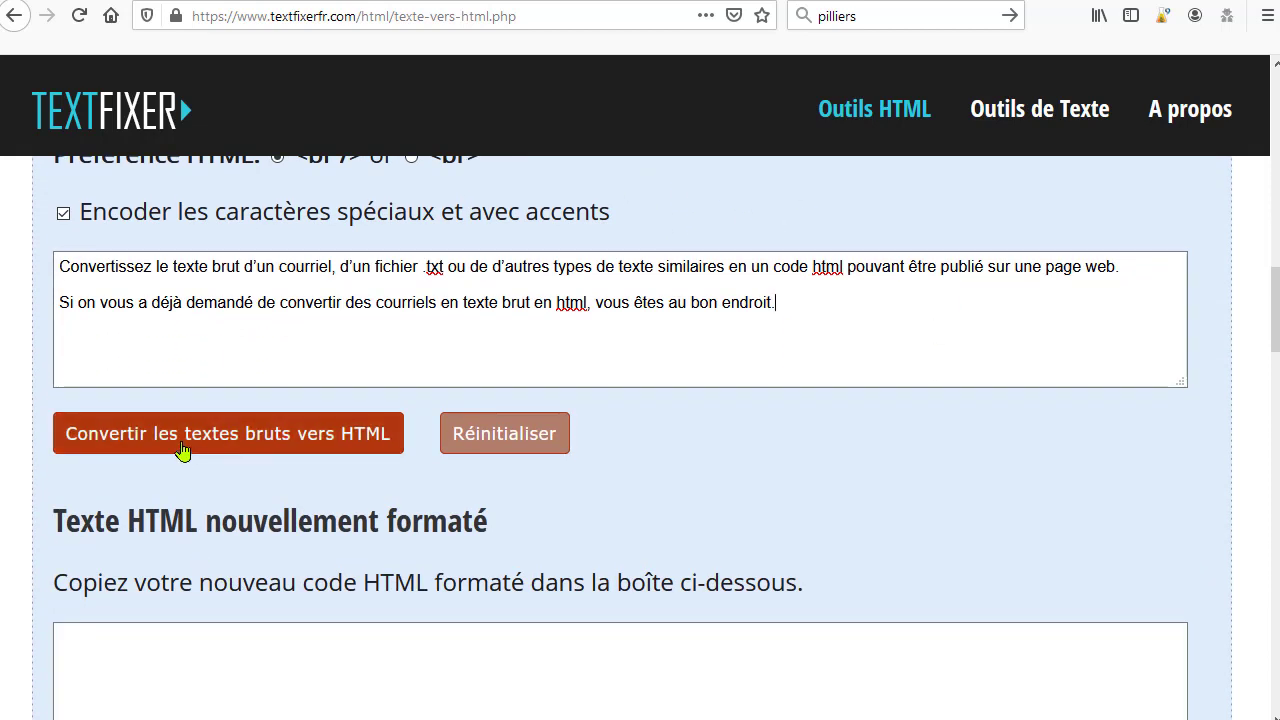
{"action": "left_click", "coordinate": [183, 452]}
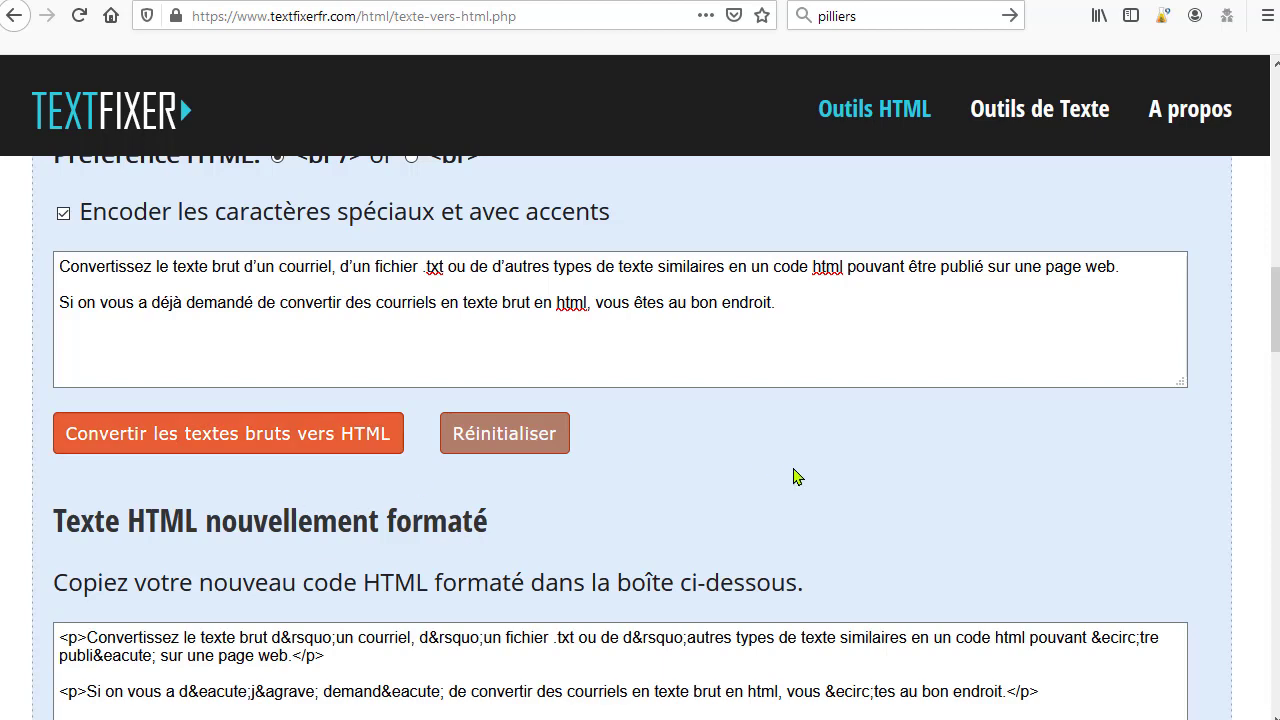
Examine the generated HTML, highlighting the opening <p> and closing </p> tags around the two paragraphs
{"action": "scroll", "coordinate": [777, 477], "scroll_direction": "down", "scroll_amount": 3}
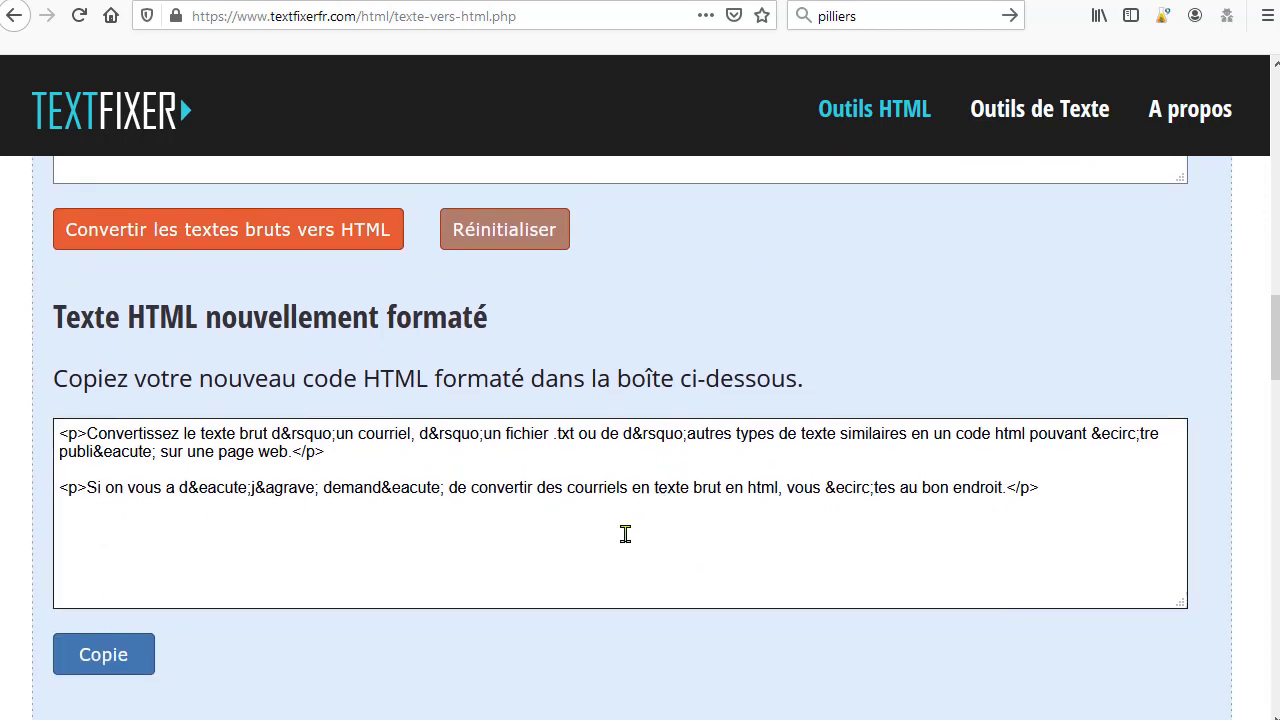
{"action": "left_click", "coordinate": [80, 440]}
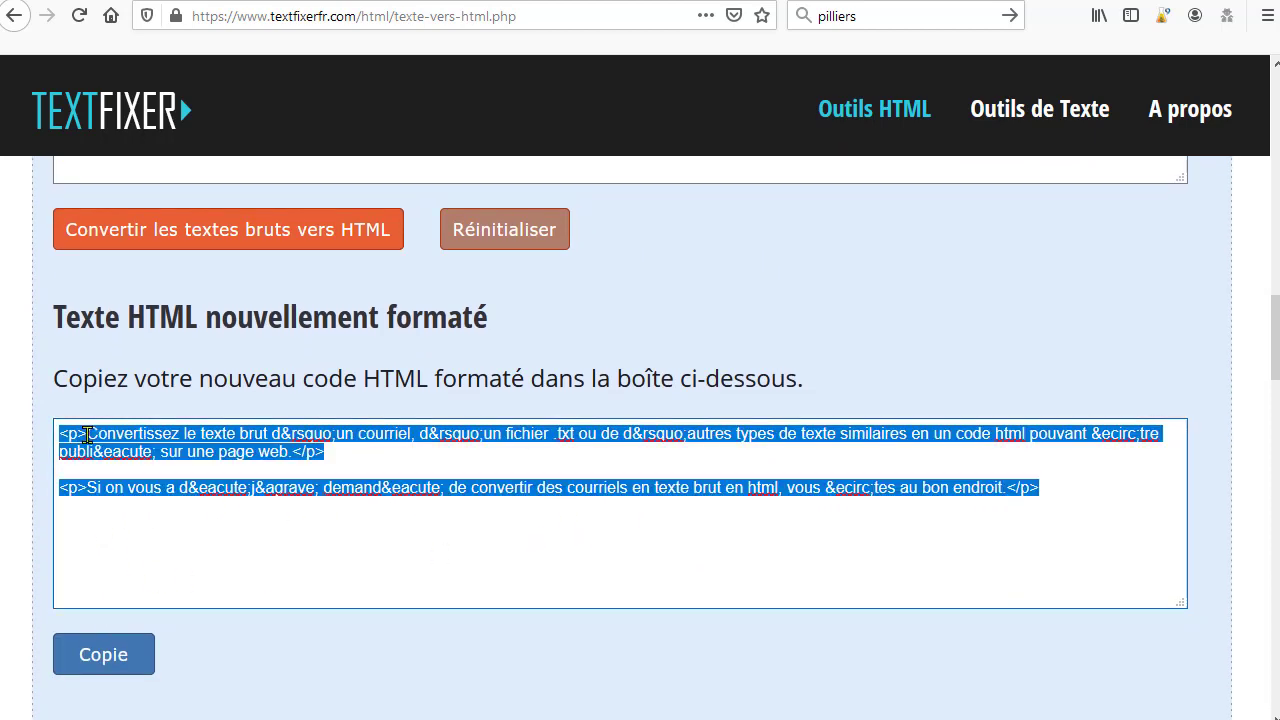
{"action": "left_click", "coordinate": [81, 441]}
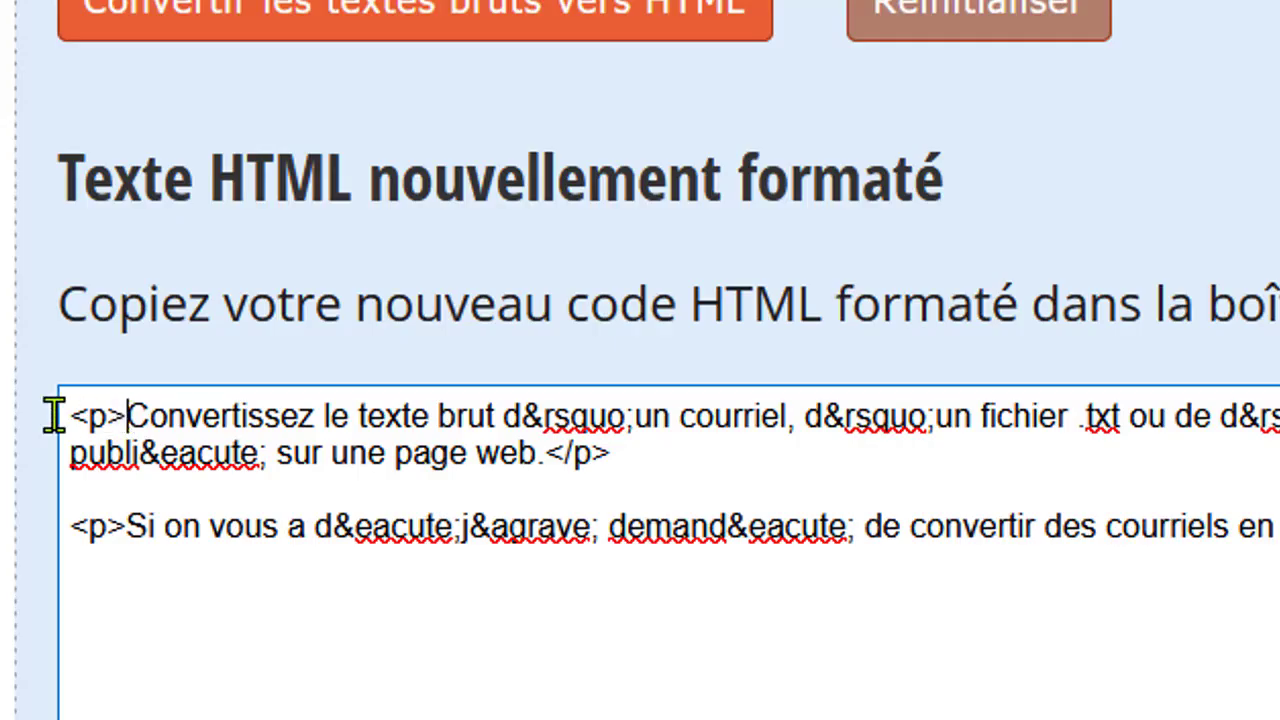
{"action": "left_click_drag", "start_coordinate": [54, 433], "coordinate": [87, 434]}
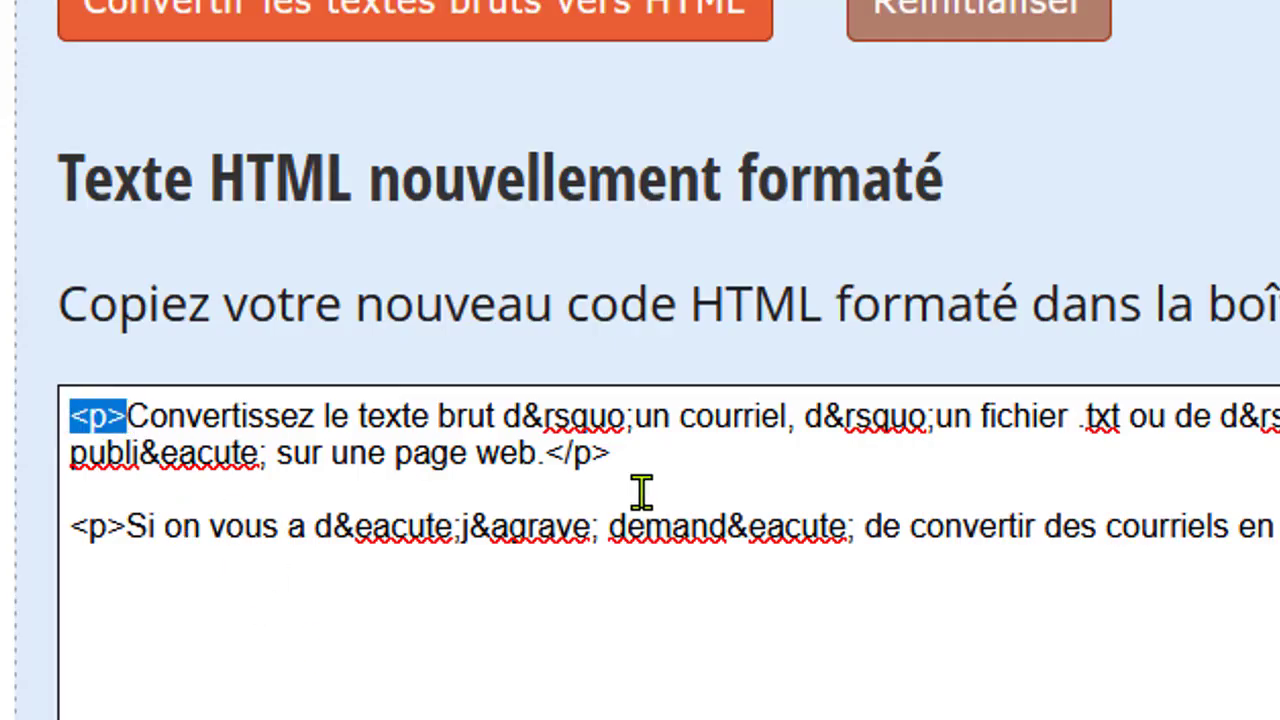
{"action": "left_click_drag", "start_coordinate": [611, 455], "coordinate": [543, 460]}
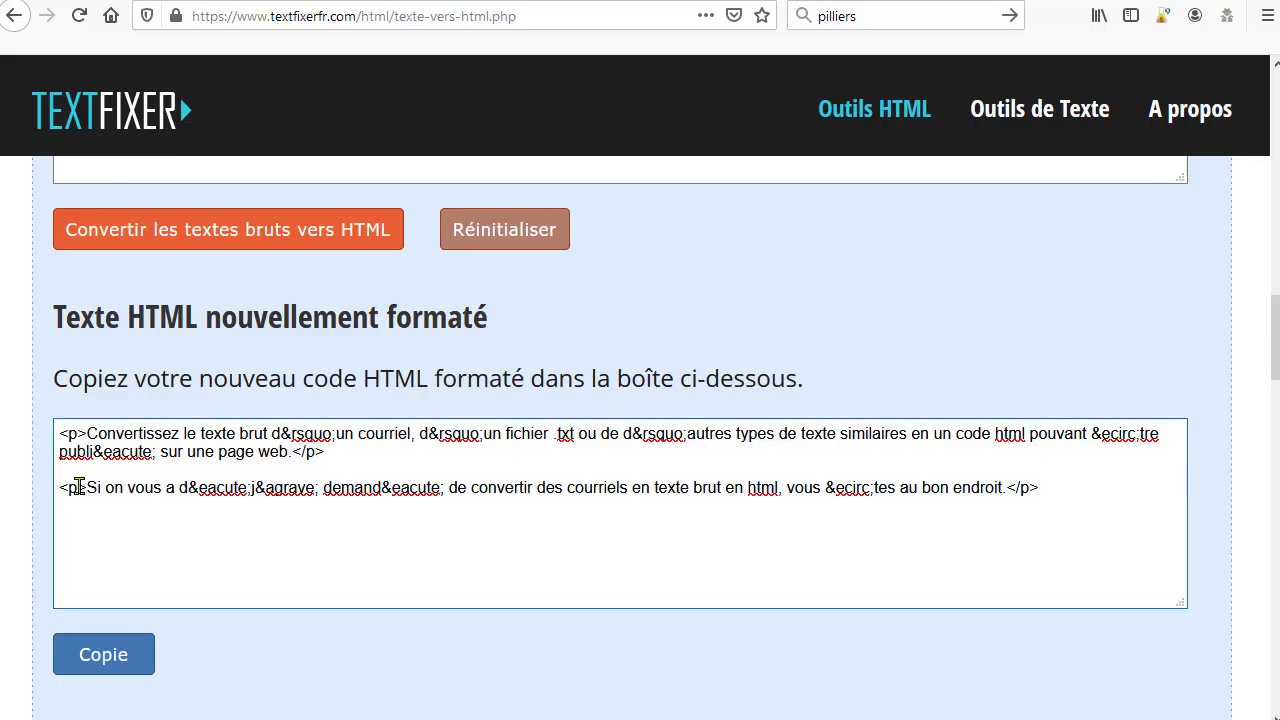
{"action": "left_click_drag", "start_coordinate": [66, 525], "coordinate": [125, 525]}
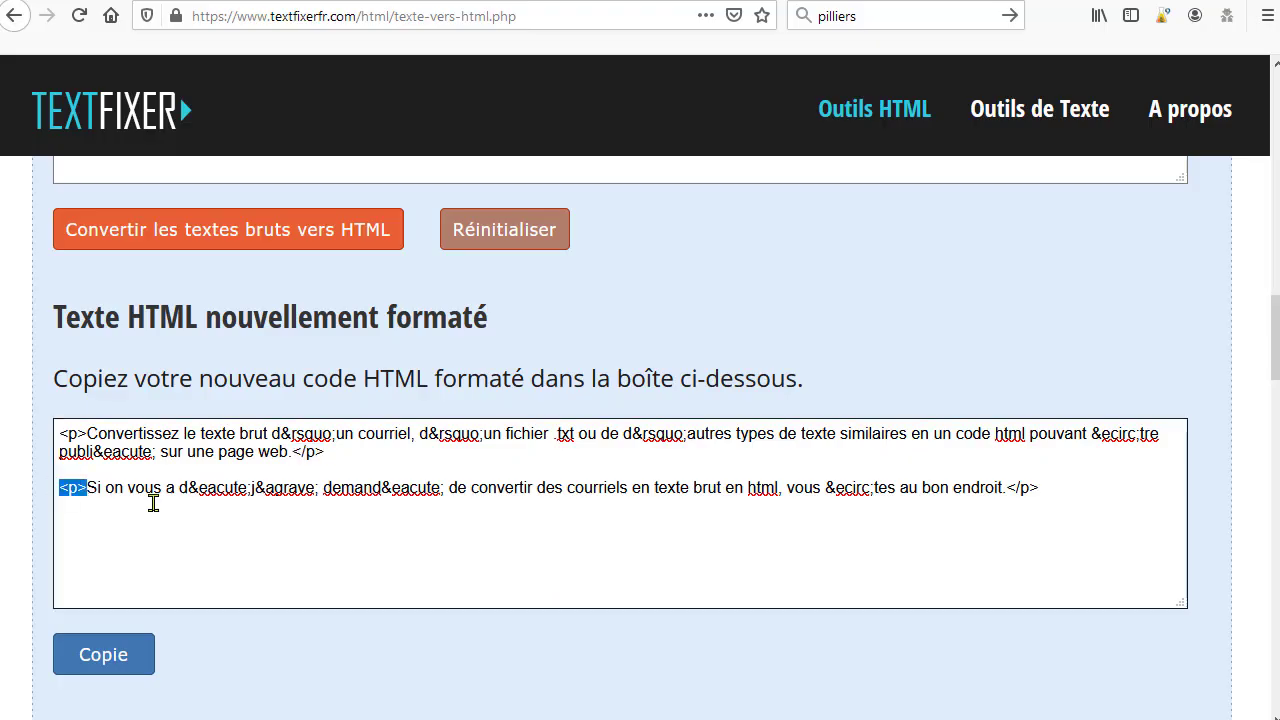
{"action": "left_click_drag", "start_coordinate": [1053, 495], "coordinate": [1014, 492]}
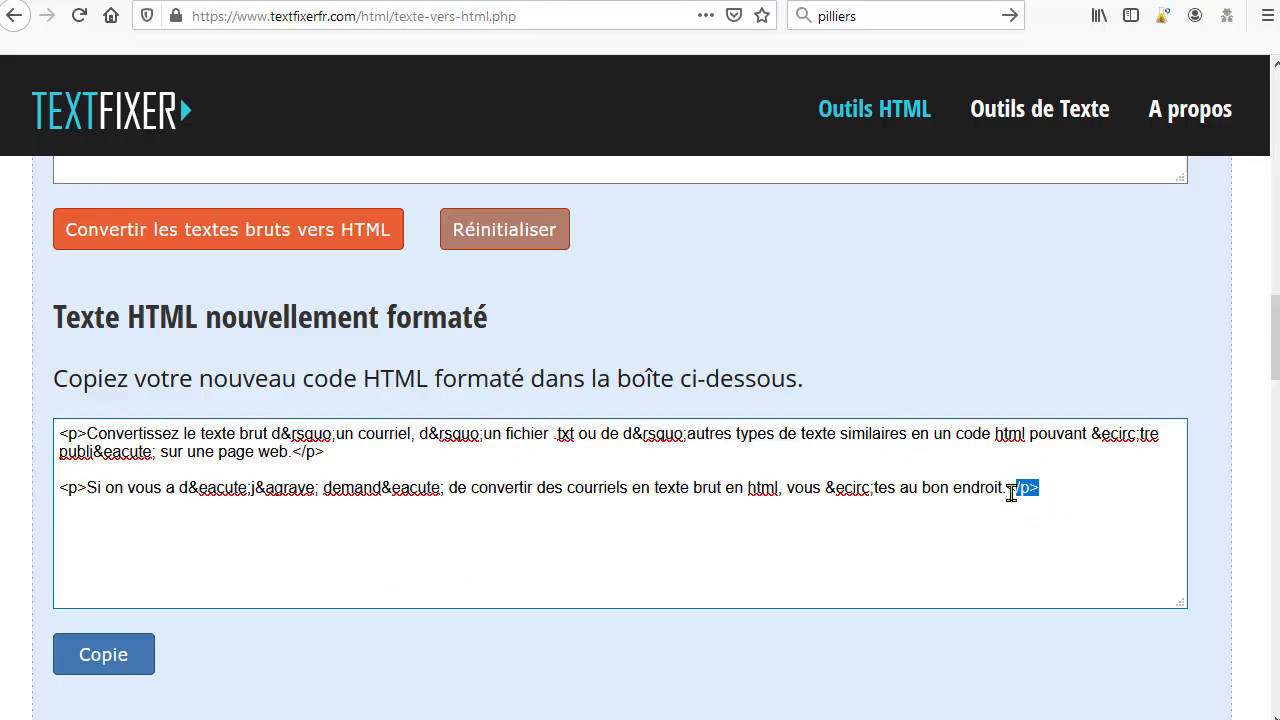
{"action": "left_click", "coordinate": [458, 500]}
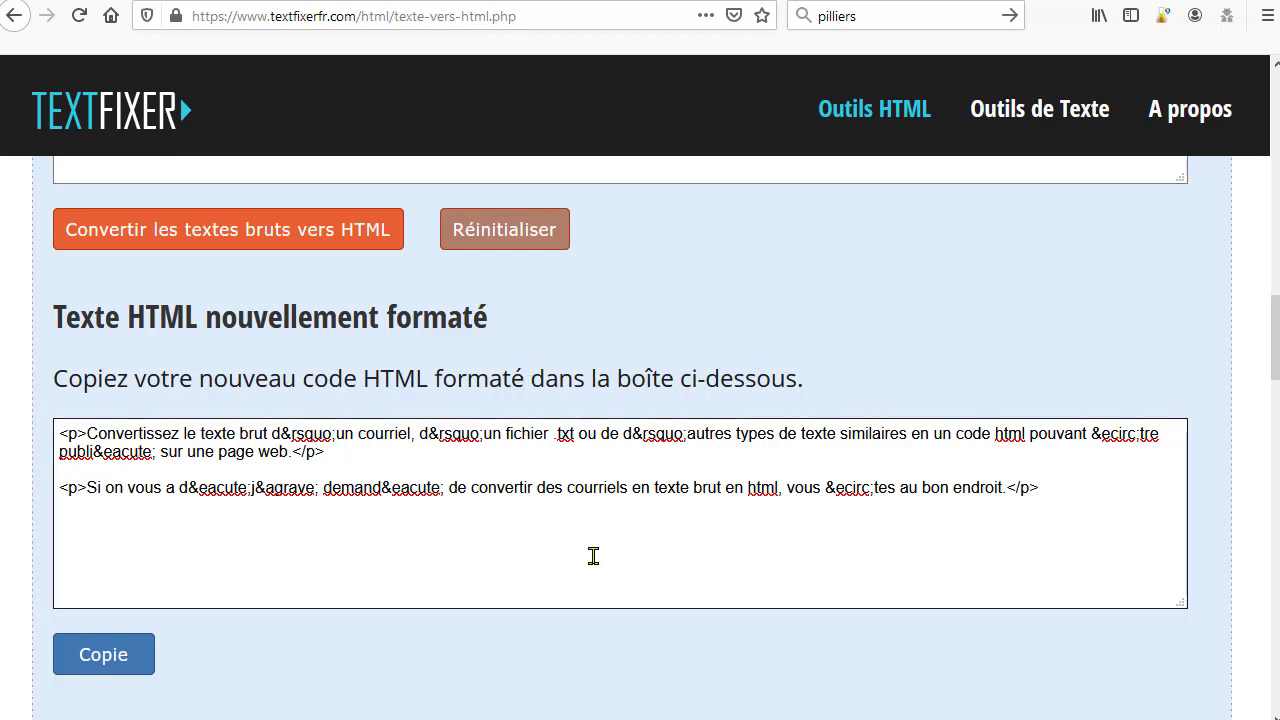
{"action": "left_click_drag", "start_coordinate": [59, 434], "coordinate": [87, 435]}
Compare the accented é in the page's heading and instructions with the encoded characters in the generated HTML, highlighting the &rsquo; codes
{"action": "left_click", "coordinate": [540, 375]}
{"action": "left_click_drag", "start_coordinate": [513, 378], "coordinate": [526, 380]}
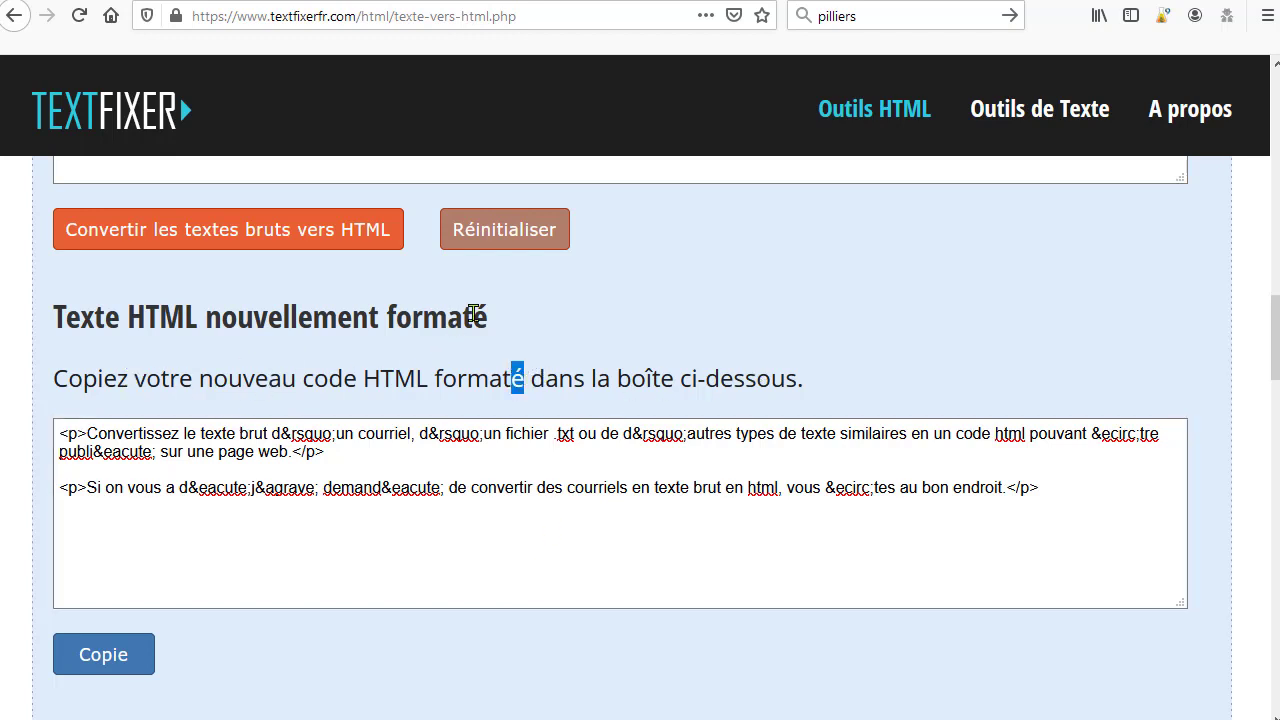
{"action": "left_click_drag", "start_coordinate": [488, 316], "coordinate": [462, 316]}
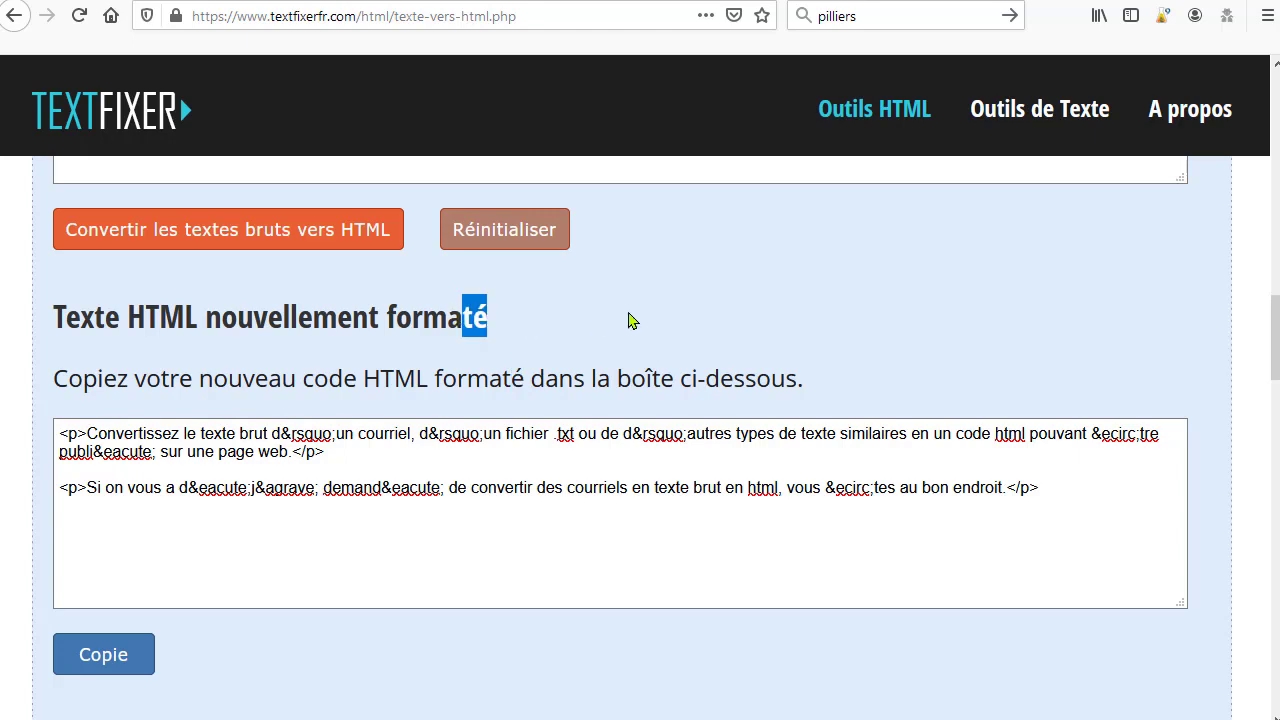
{"action": "left_click", "coordinate": [376, 487]}
{"action": "left_click", "coordinate": [438, 490]}
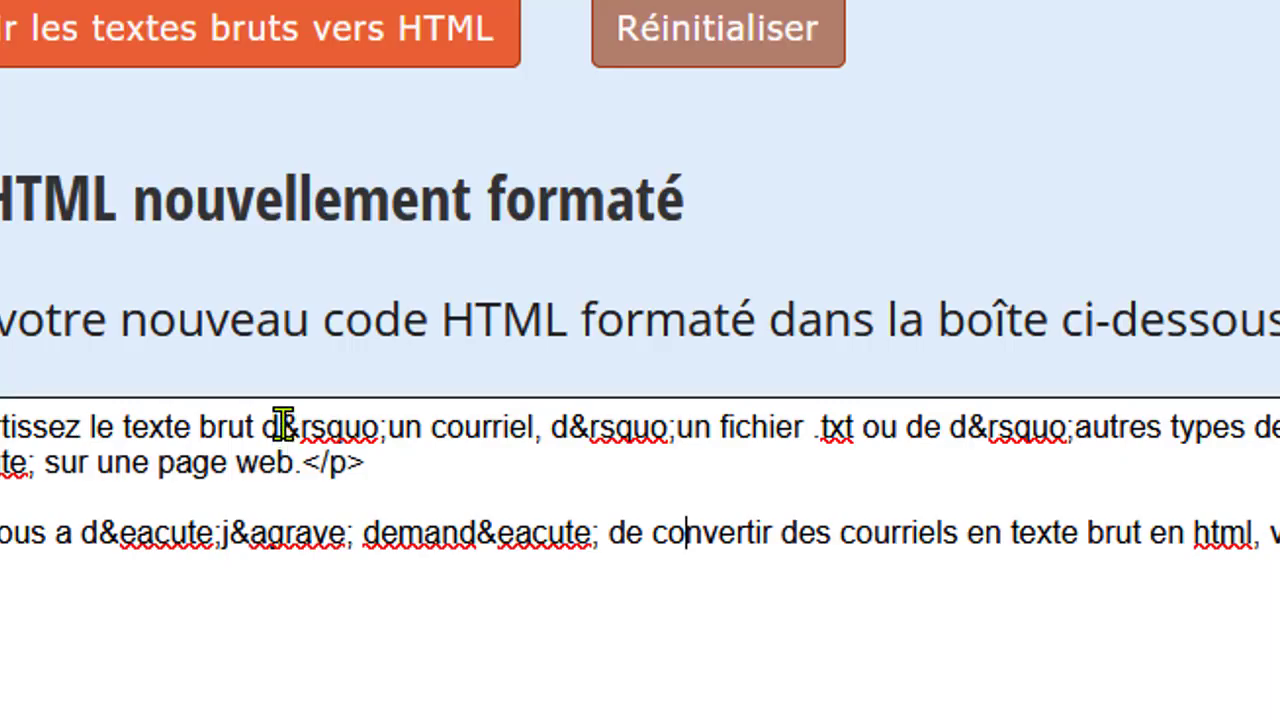
{"action": "left_click_drag", "start_coordinate": [279, 432], "coordinate": [338, 431]}
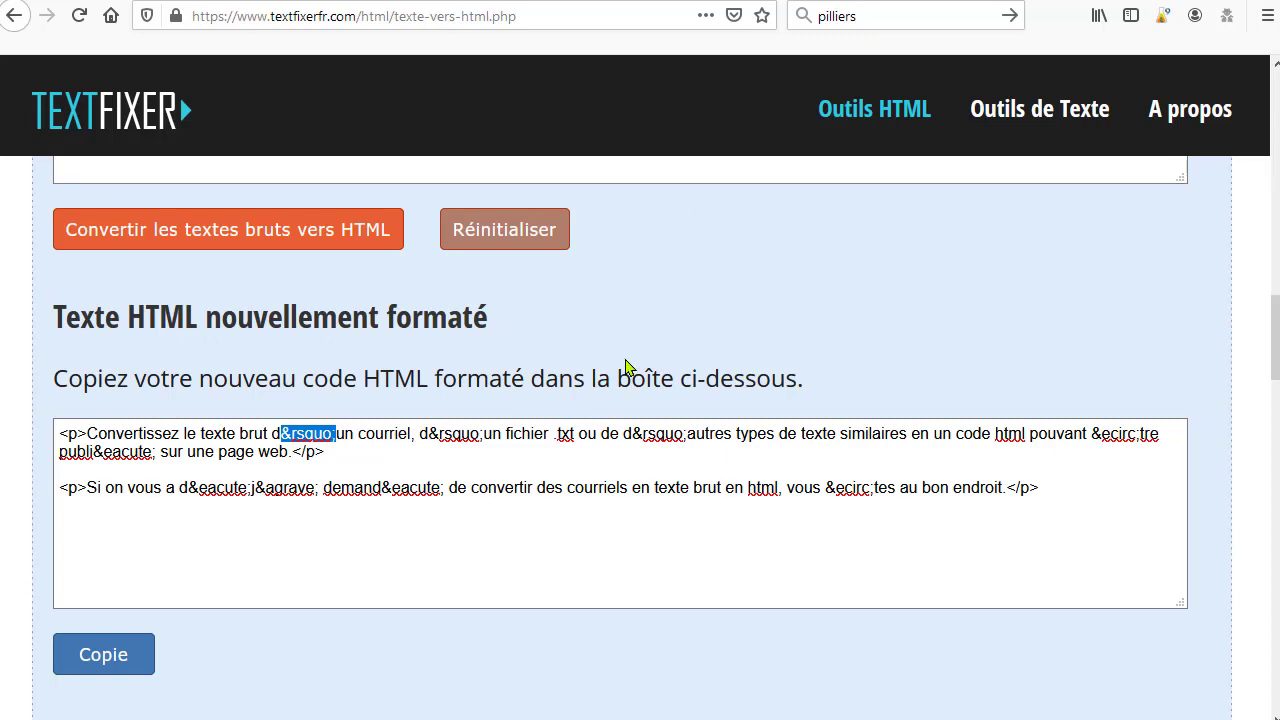
{"action": "left_click", "coordinate": [634, 441]}
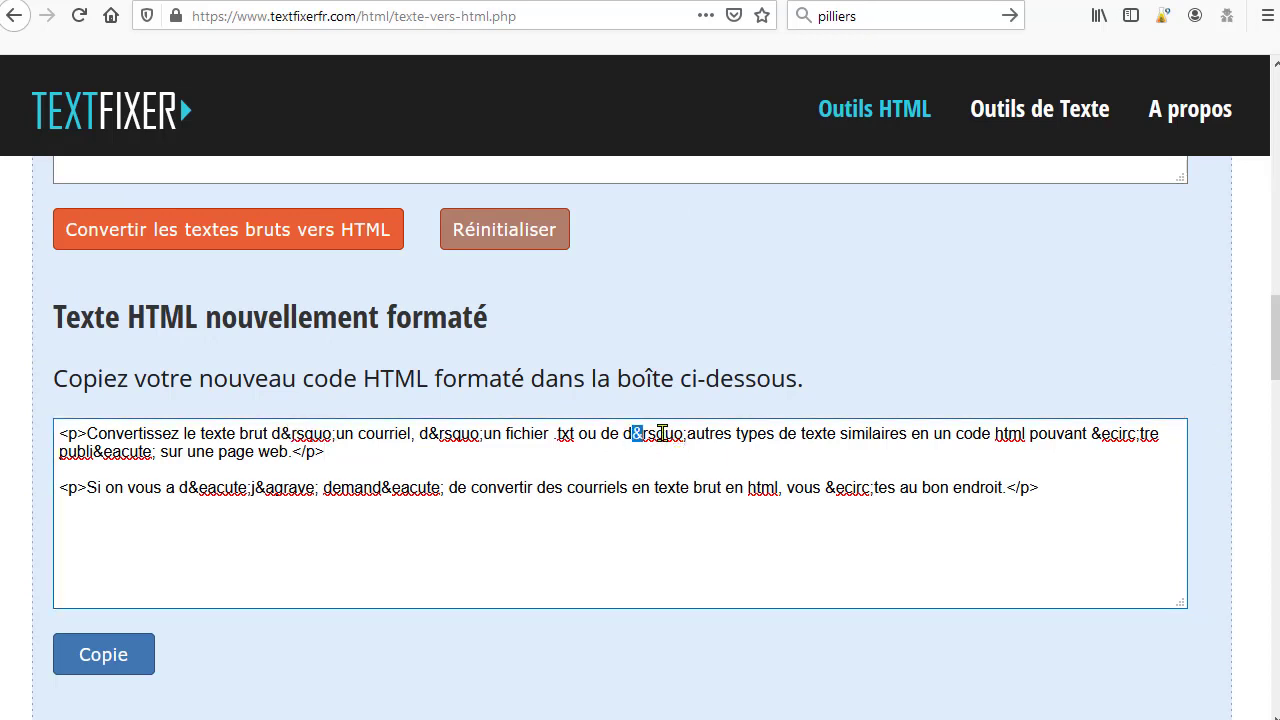
{"action": "left_click_drag", "start_coordinate": [631, 433], "coordinate": [685, 433]}
{"action": "left_click", "coordinate": [684, 480]}
{"action": "left_click_drag", "start_coordinate": [636, 433], "coordinate": [688, 433]}
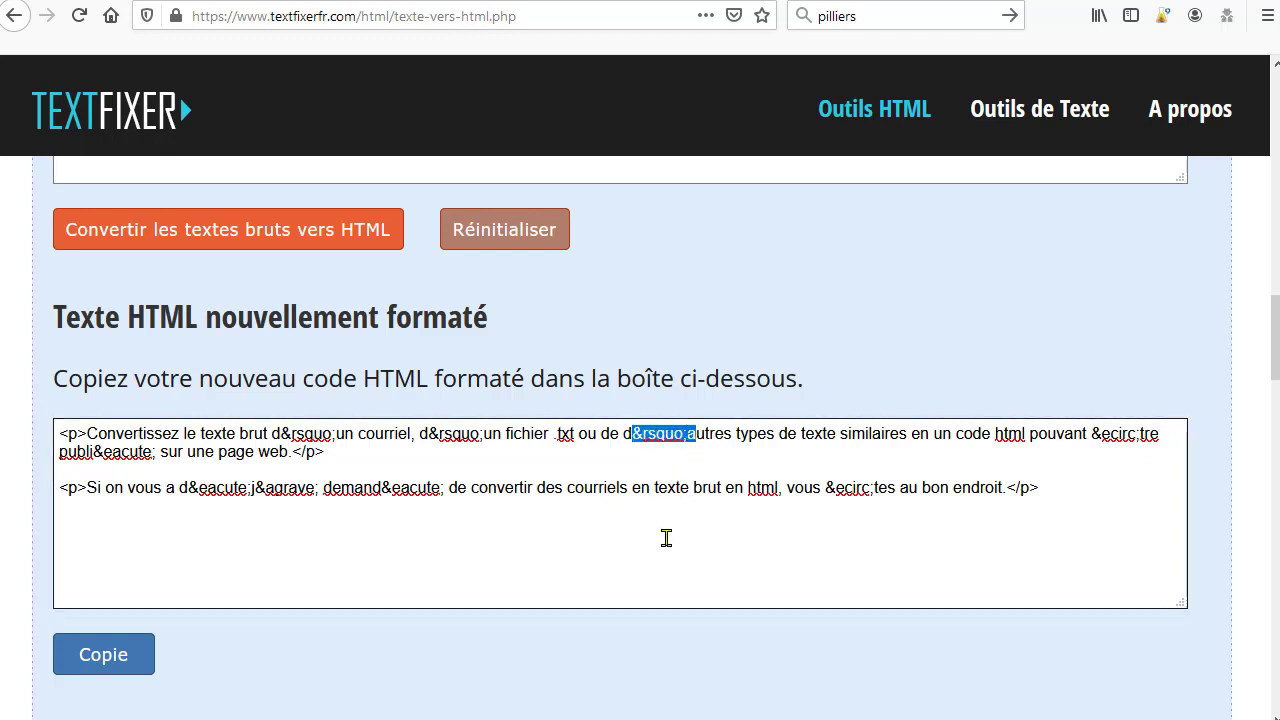
{"action": "left_click", "coordinate": [667, 455]}
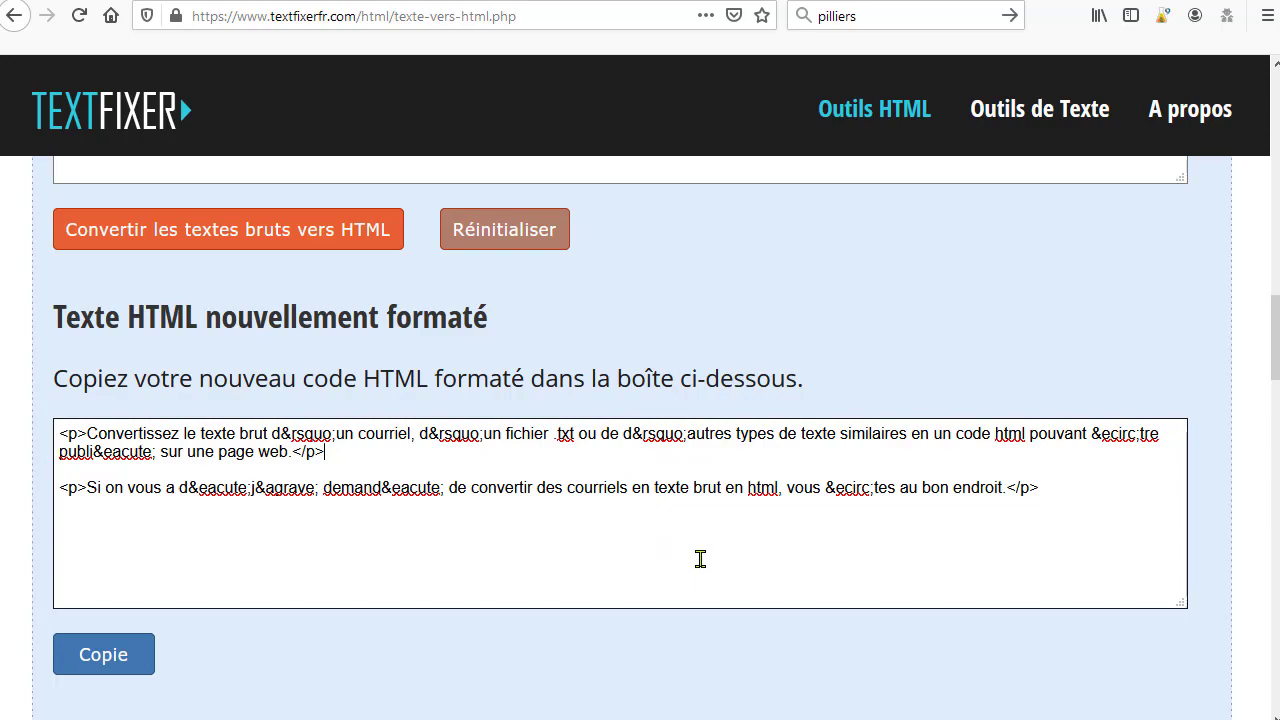
Return to the site's home page and open the "Retirer les sauts de ligne" tool from the popular tools
{"action": "scroll", "coordinate": [659, 551], "scroll_direction": "up", "scroll_amount": 10}
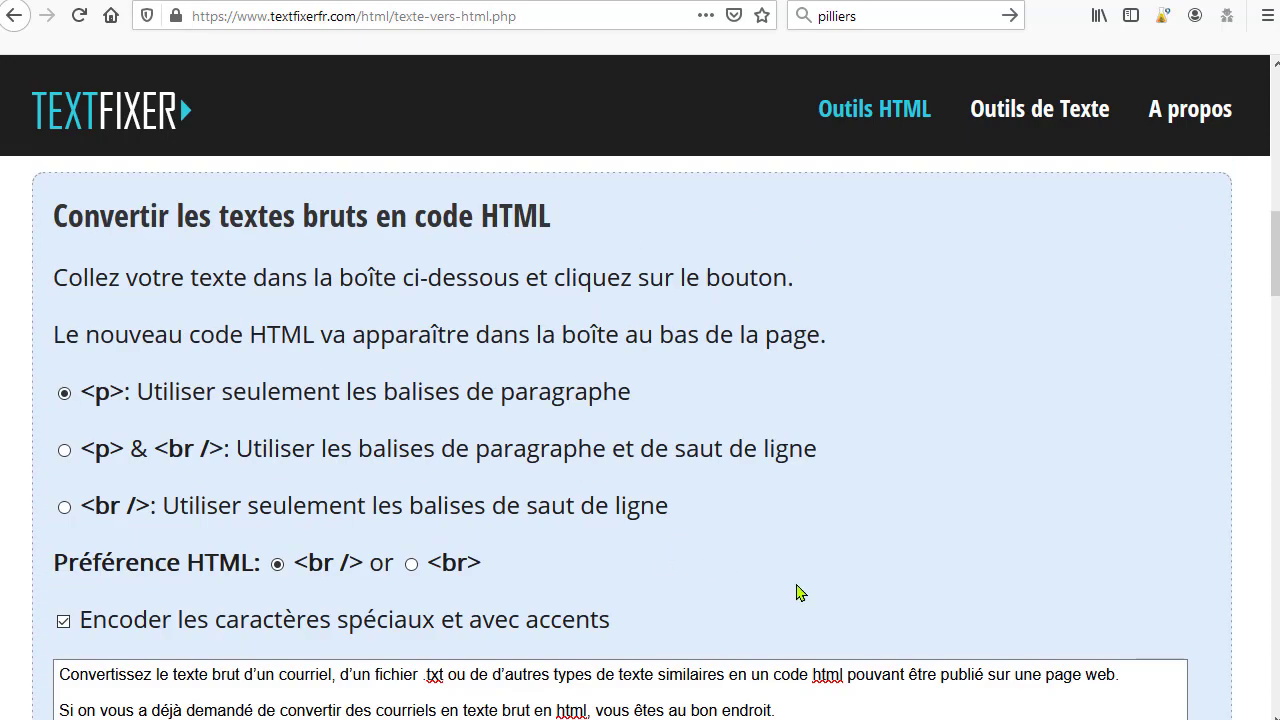
{"action": "scroll", "coordinate": [810, 618], "scroll_direction": "up", "scroll_amount": 7}
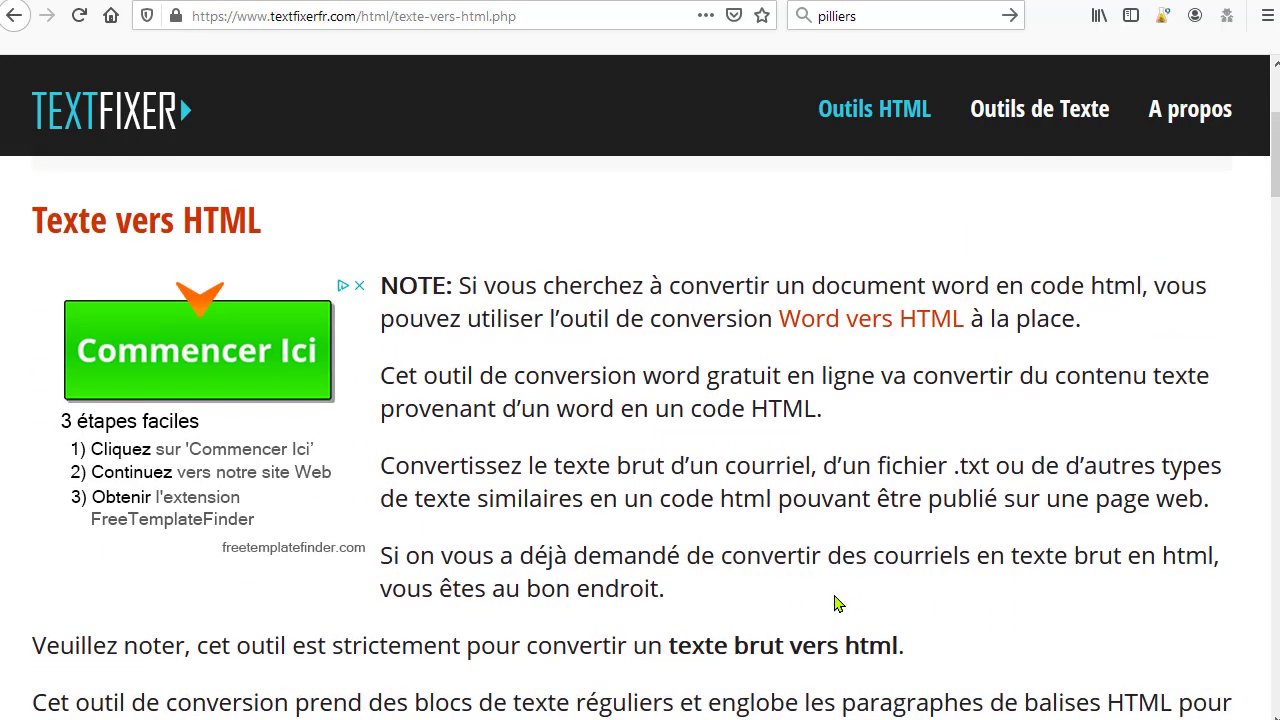
{"action": "scroll", "coordinate": [862, 568], "scroll_direction": "down", "scroll_amount": 4}
{"action": "scroll", "coordinate": [106, 191], "scroll_direction": "up", "scroll_amount": 4}
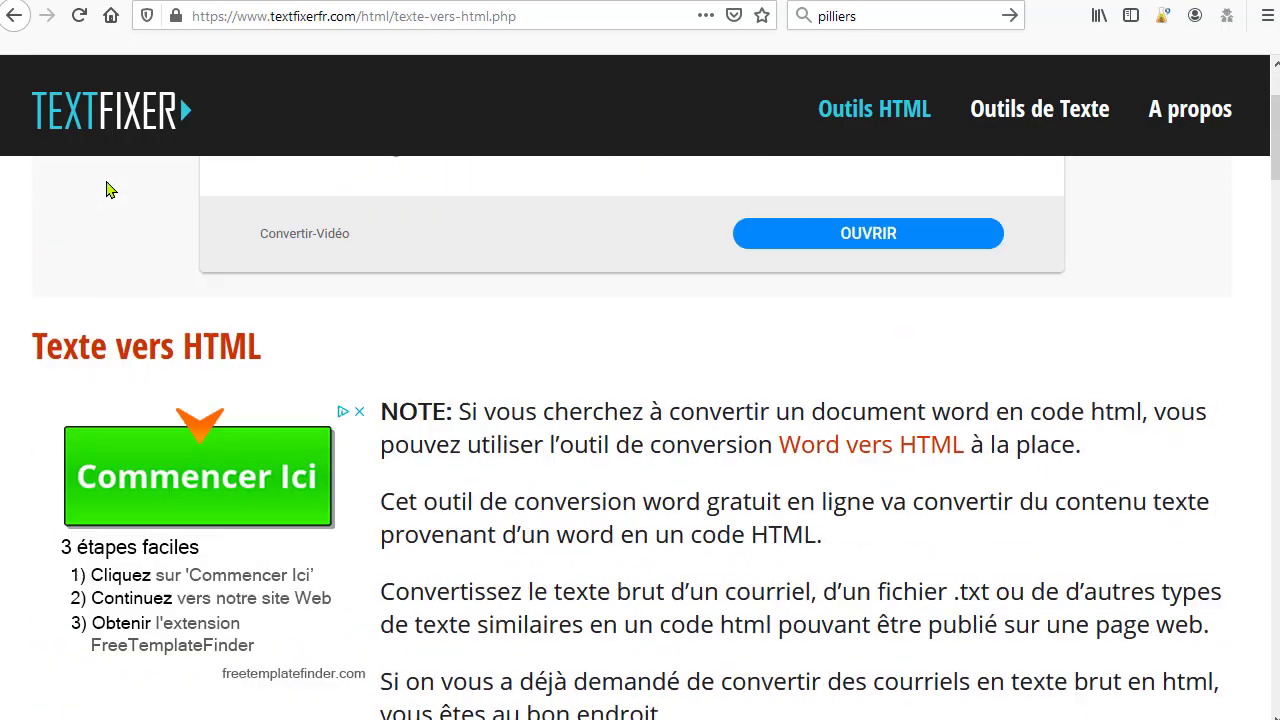
{"action": "left_click", "coordinate": [65, 103]}
{"action": "scroll", "coordinate": [753, 492], "scroll_direction": "down", "scroll_amount": 6}
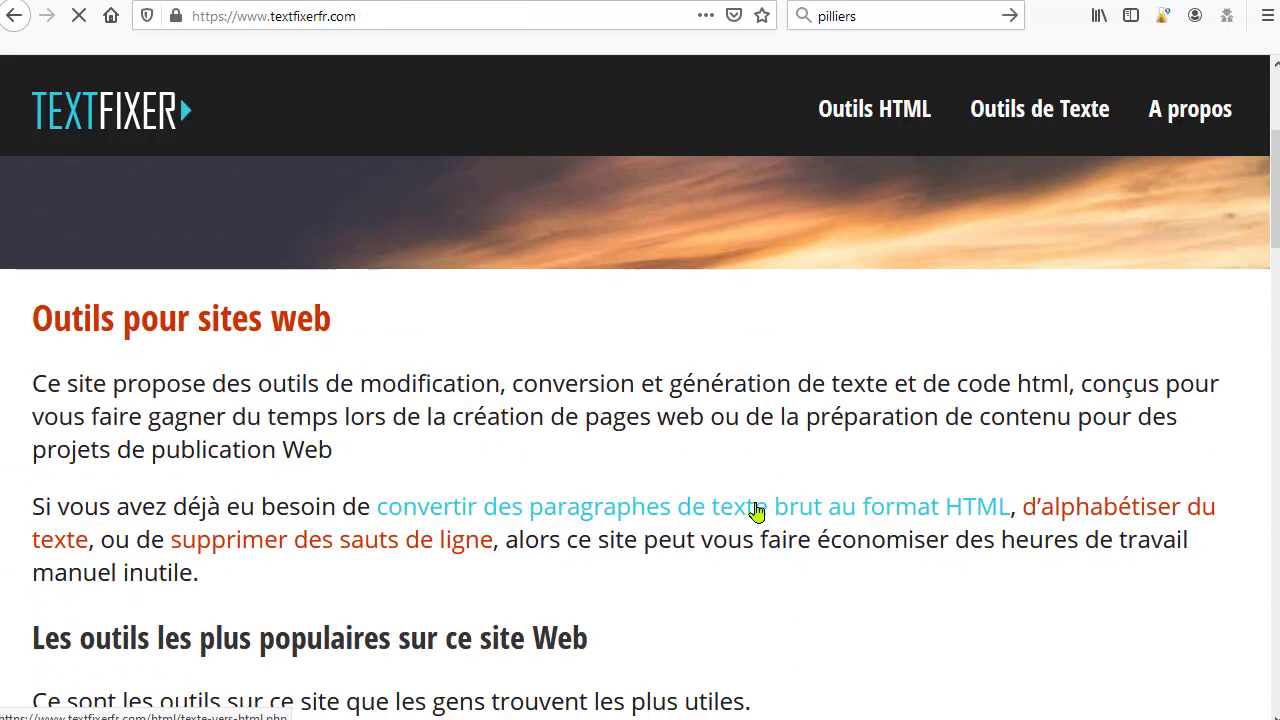
{"action": "scroll", "coordinate": [765, 524], "scroll_direction": "down", "scroll_amount": 6}
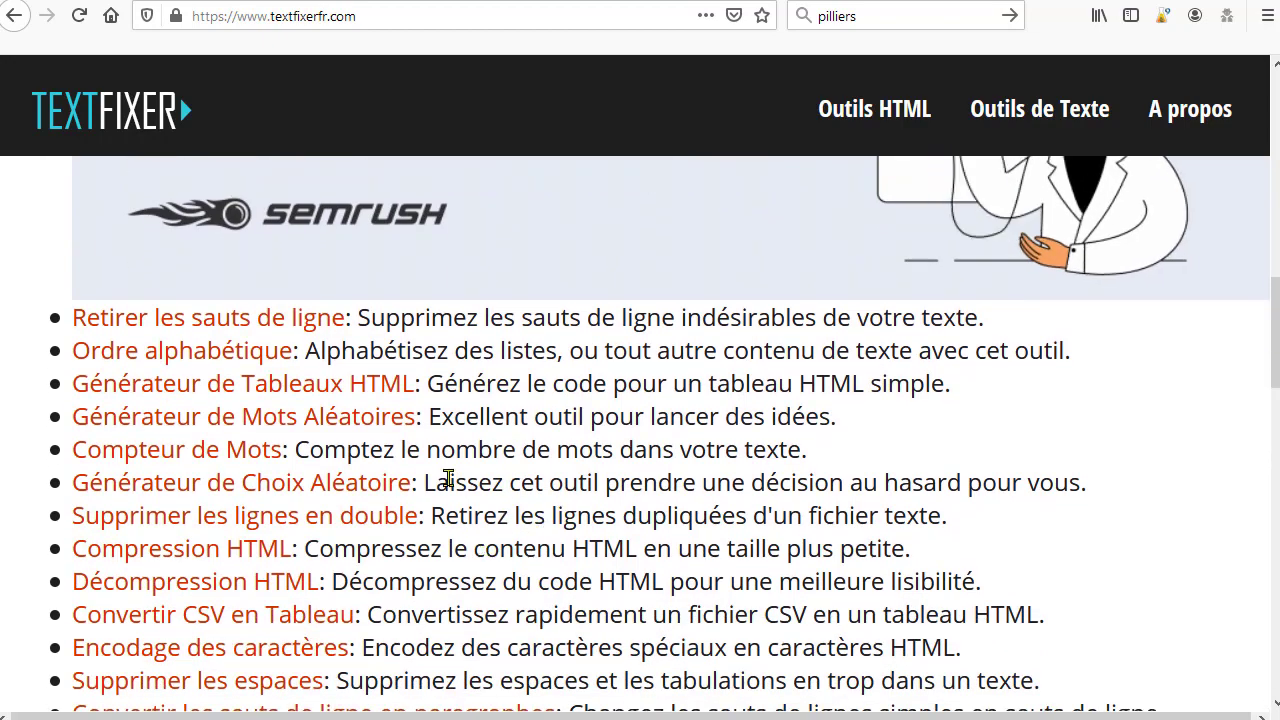
{"action": "left_click", "coordinate": [197, 317]}
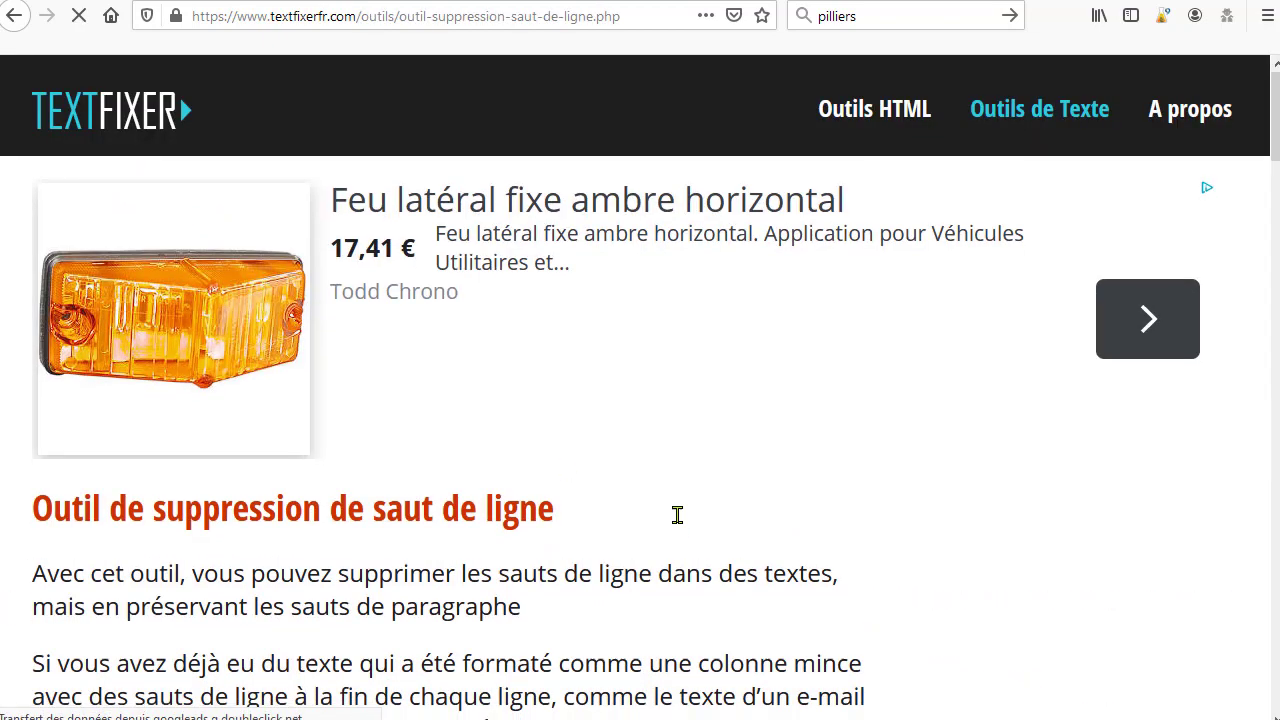
Copy the first two description paragraphs under the page heading and paste them into the line-break removal tool's input box
{"action": "scroll", "coordinate": [677, 514], "scroll_direction": "down", "scroll_amount": 4}
{"action": "scroll", "coordinate": [410, 405], "scroll_direction": "up", "scroll_amount": 1}
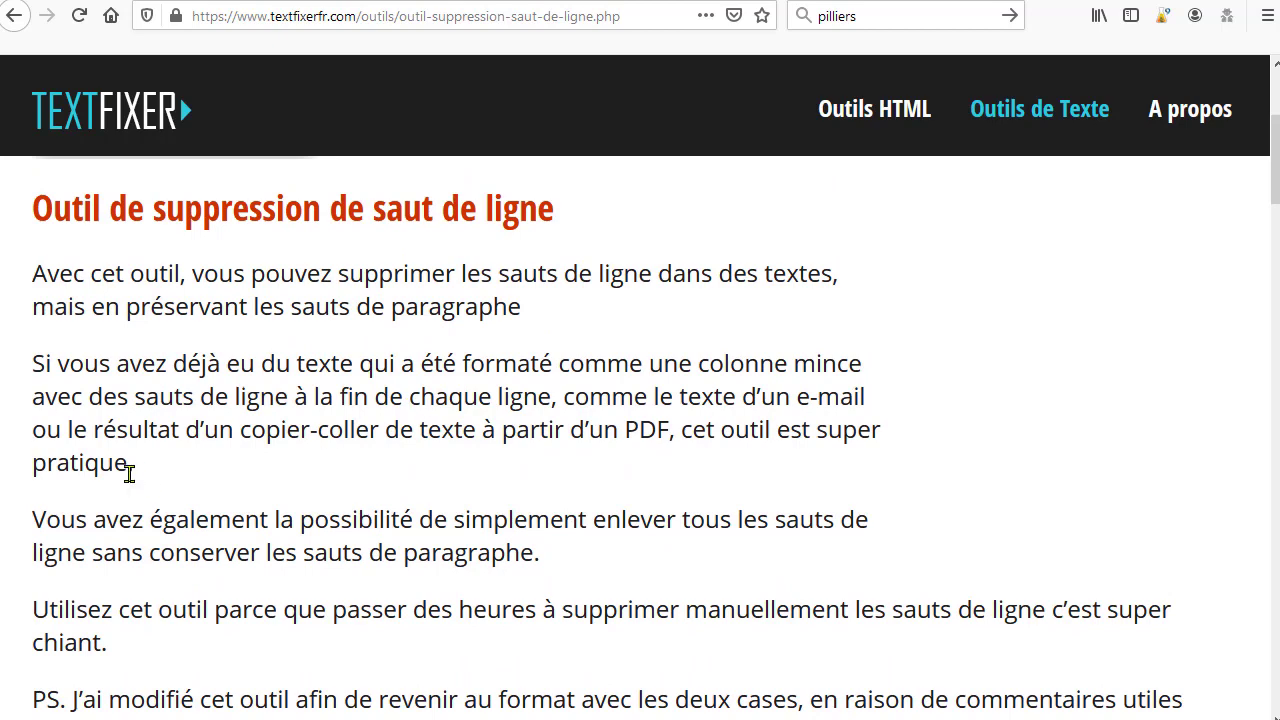
{"action": "left_click_drag", "start_coordinate": [129, 473], "coordinate": [12, 291]}
{"action": "key", "text": "ctrl+c"}
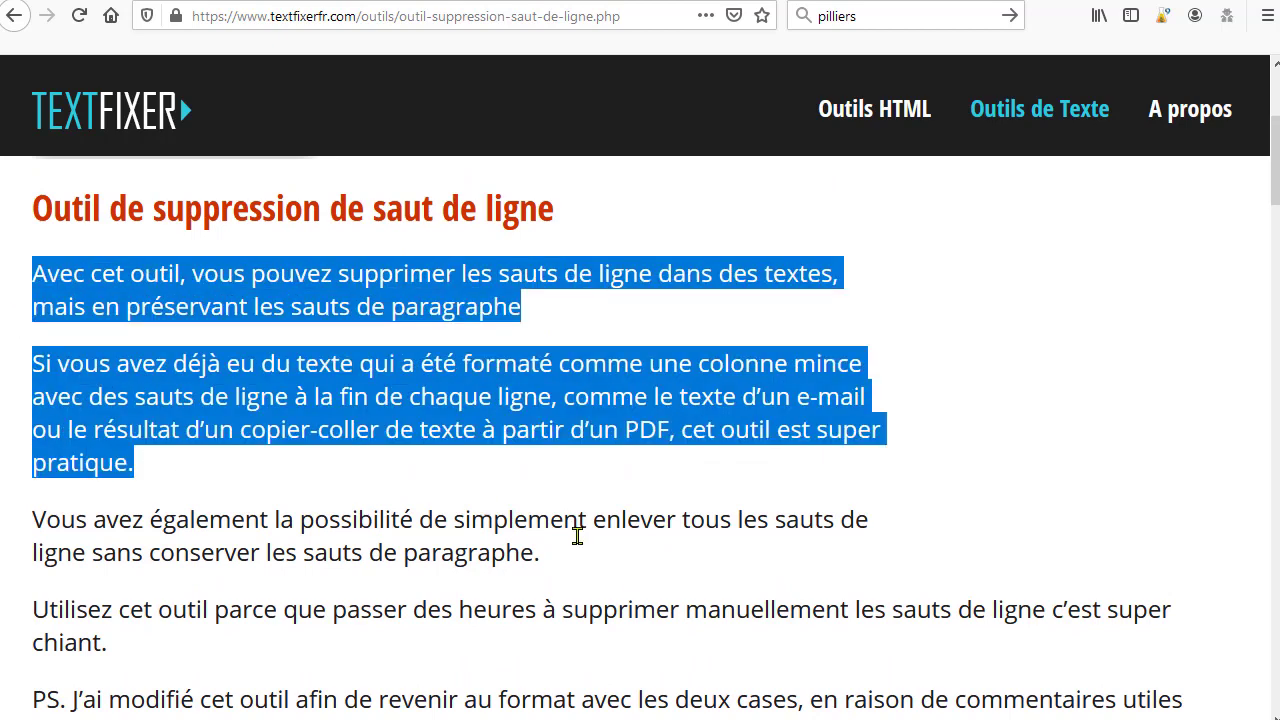
{"action": "scroll", "coordinate": [577, 537], "scroll_direction": "down", "scroll_amount": 8}
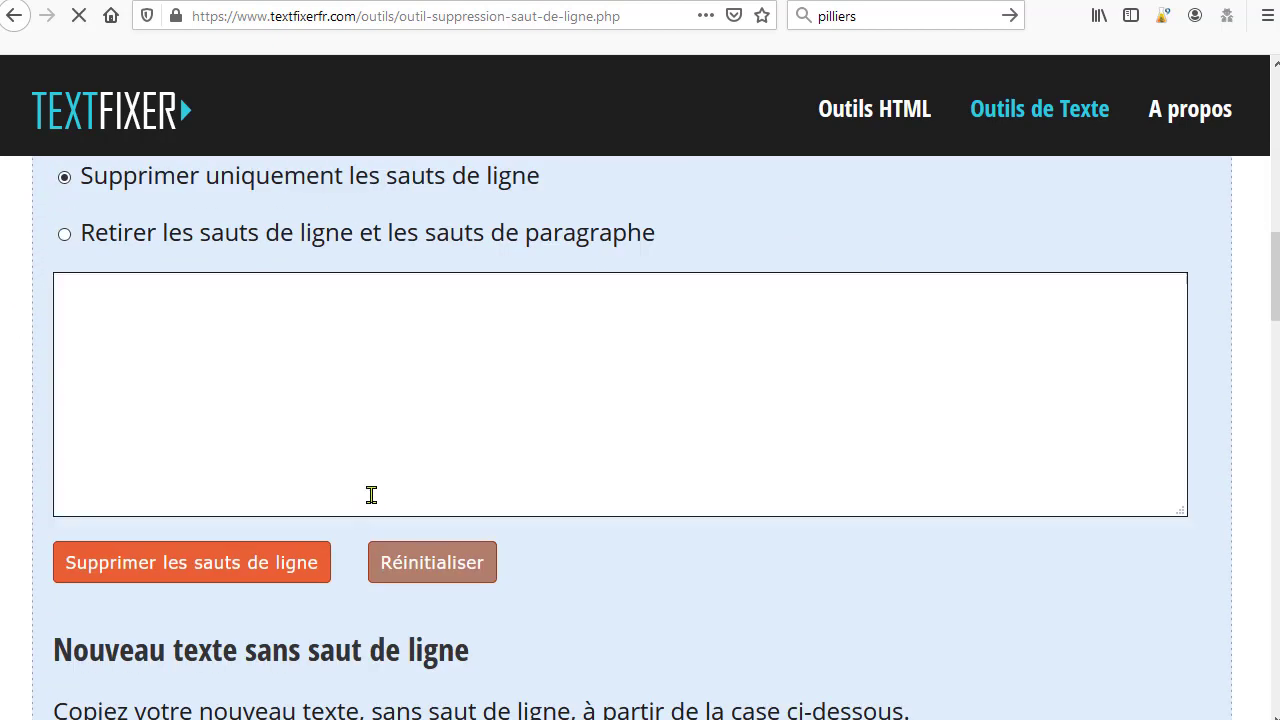
{"action": "left_click", "coordinate": [569, 391]}
{"action": "key", "text": "ctrl+v"}
{"action": "scroll", "coordinate": [754, 434], "scroll_direction": "up", "scroll_amount": 1}
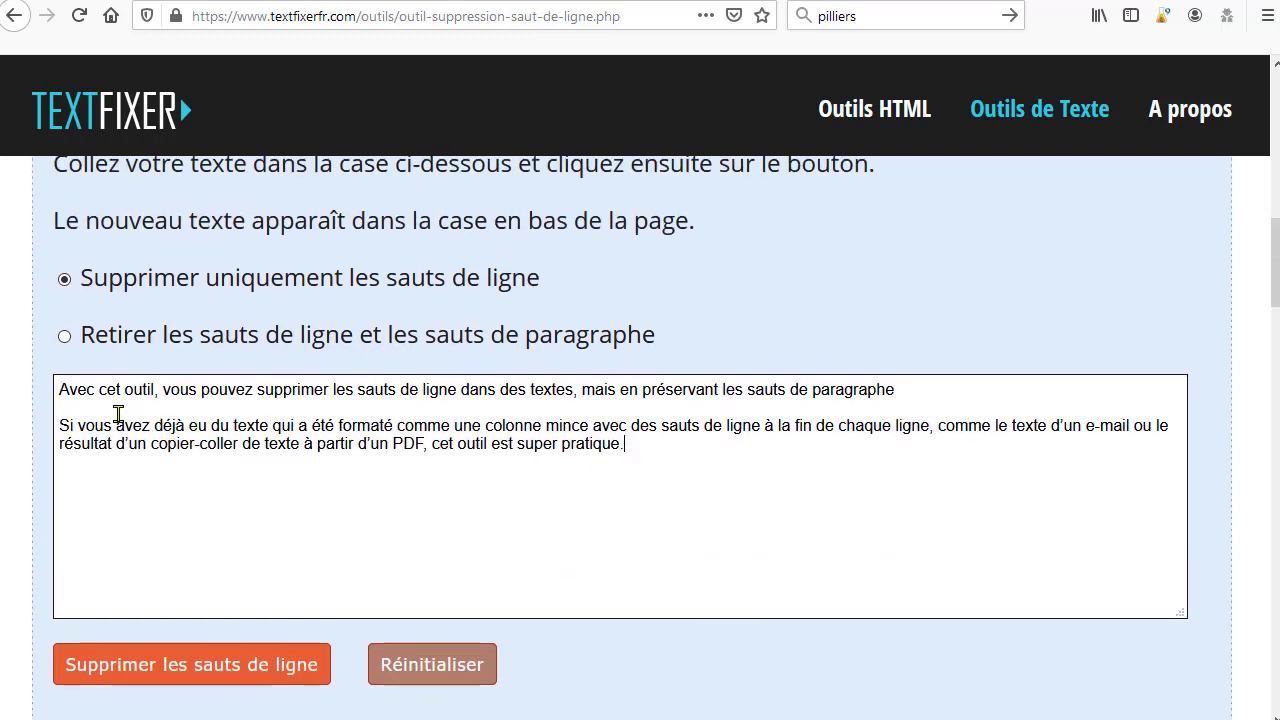
Break the second pasted paragraph into separate lines after "colonne mince" and after "e-mail ou le"
{"action": "left_click", "coordinate": [594, 428]}
{"action": "key", "text": "BackSpace"}
{"action": "key", "text": "Return"}
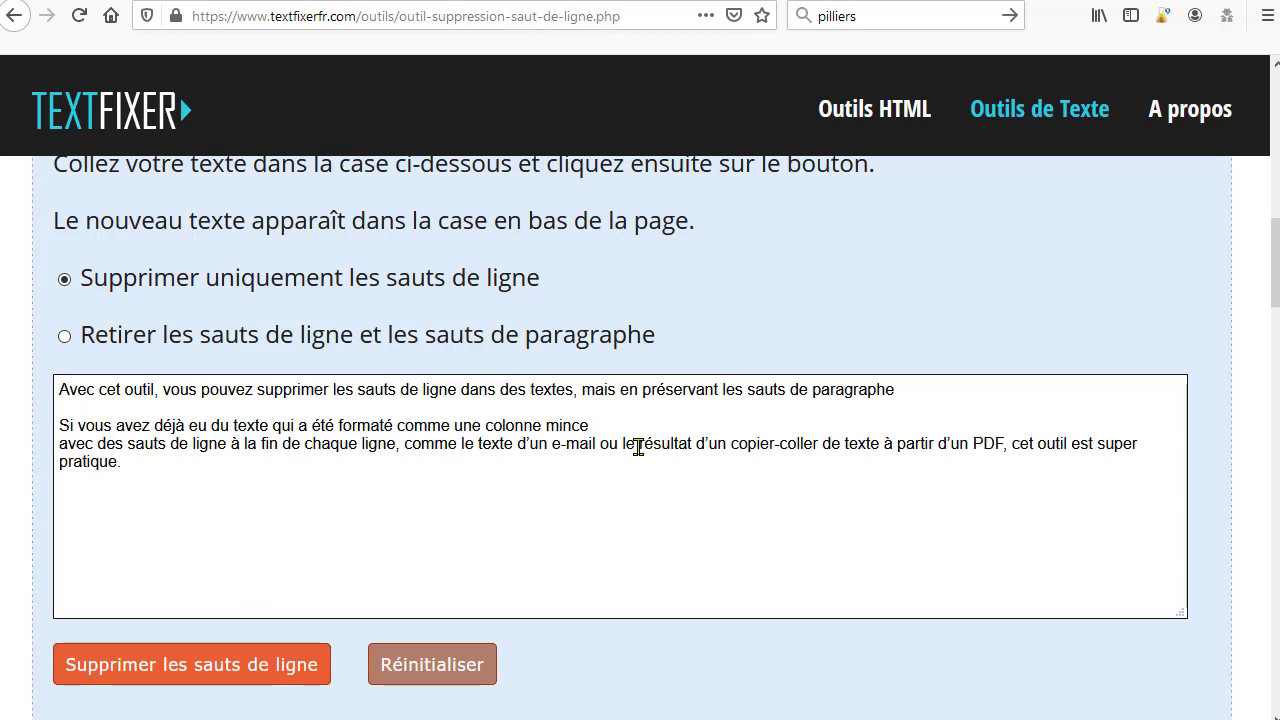
{"action": "type", "text": "µ"}
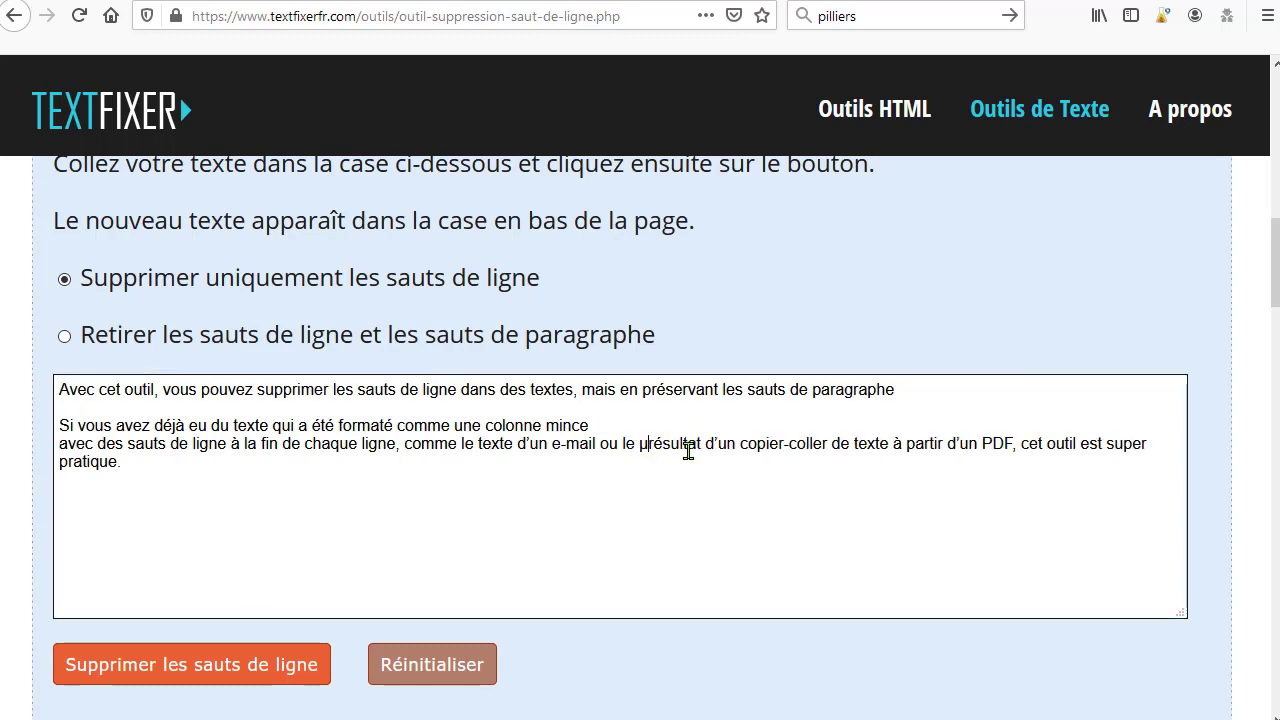
{"action": "key", "text": "BackSpace"}
{"action": "key", "text": "BackSpace"}
{"action": "key", "text": "Return"}
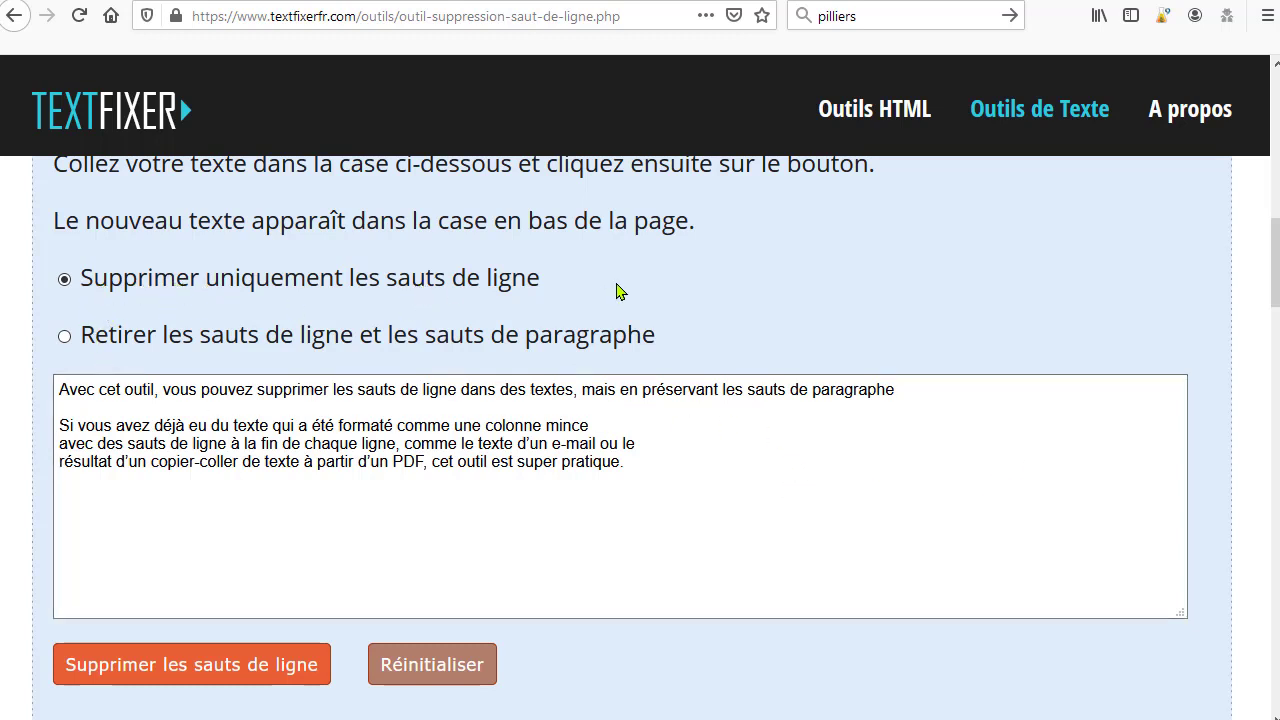
Remove only the line breaks from the pasted text and compare the new text with the original input
{"action": "left_click", "coordinate": [183, 681]}
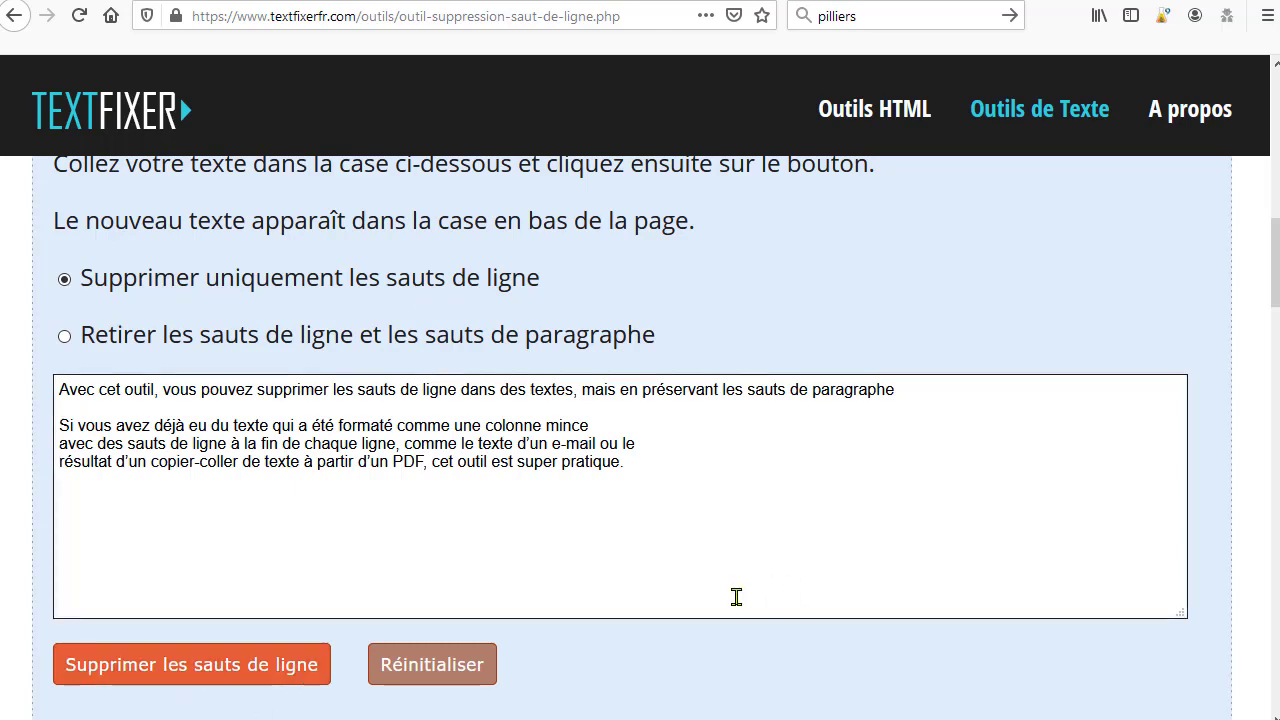
{"action": "scroll", "coordinate": [737, 597], "scroll_direction": "down", "scroll_amount": 5}
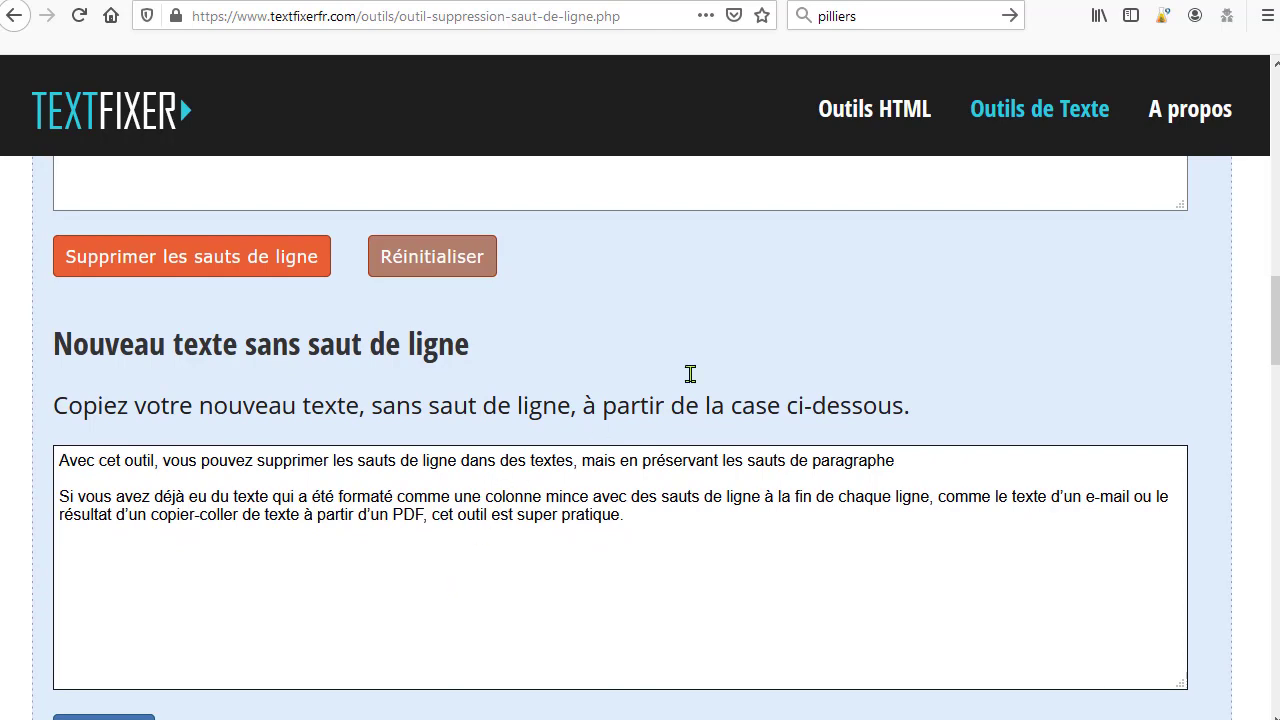
{"action": "scroll", "coordinate": [690, 373], "scroll_direction": "up", "scroll_amount": 4}
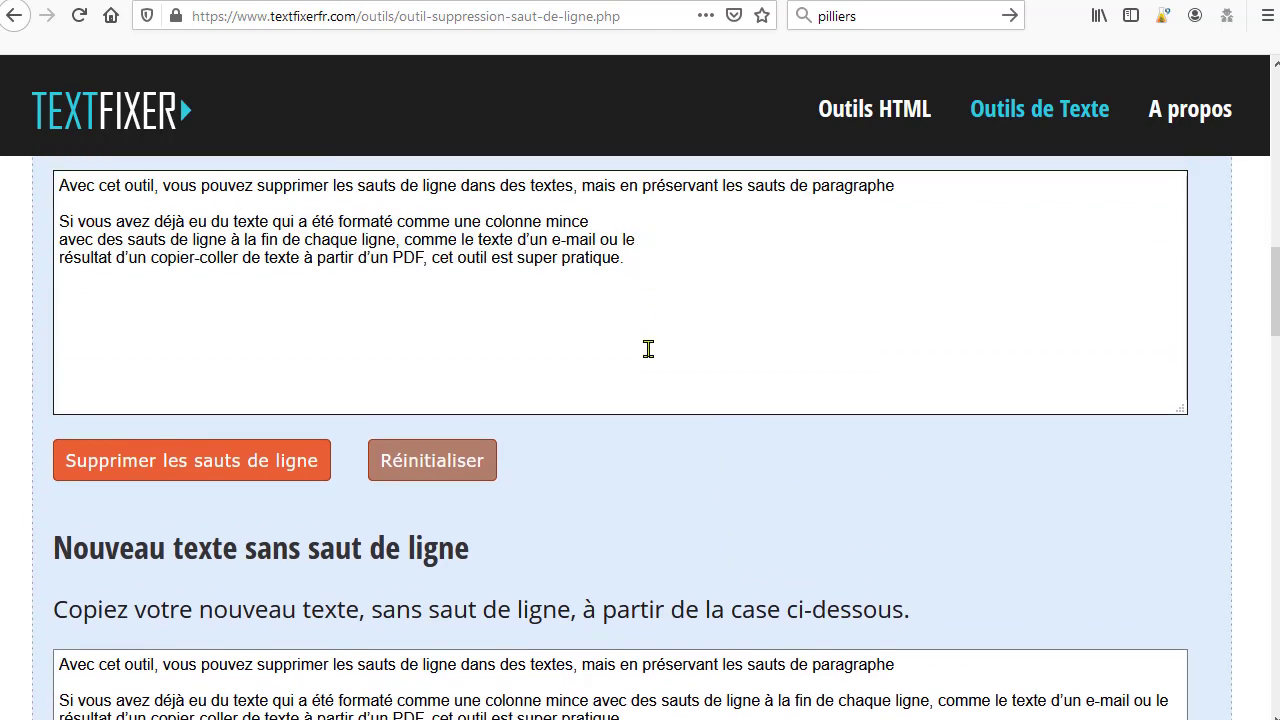
{"action": "scroll", "coordinate": [811, 531], "scroll_direction": "down", "scroll_amount": 2}
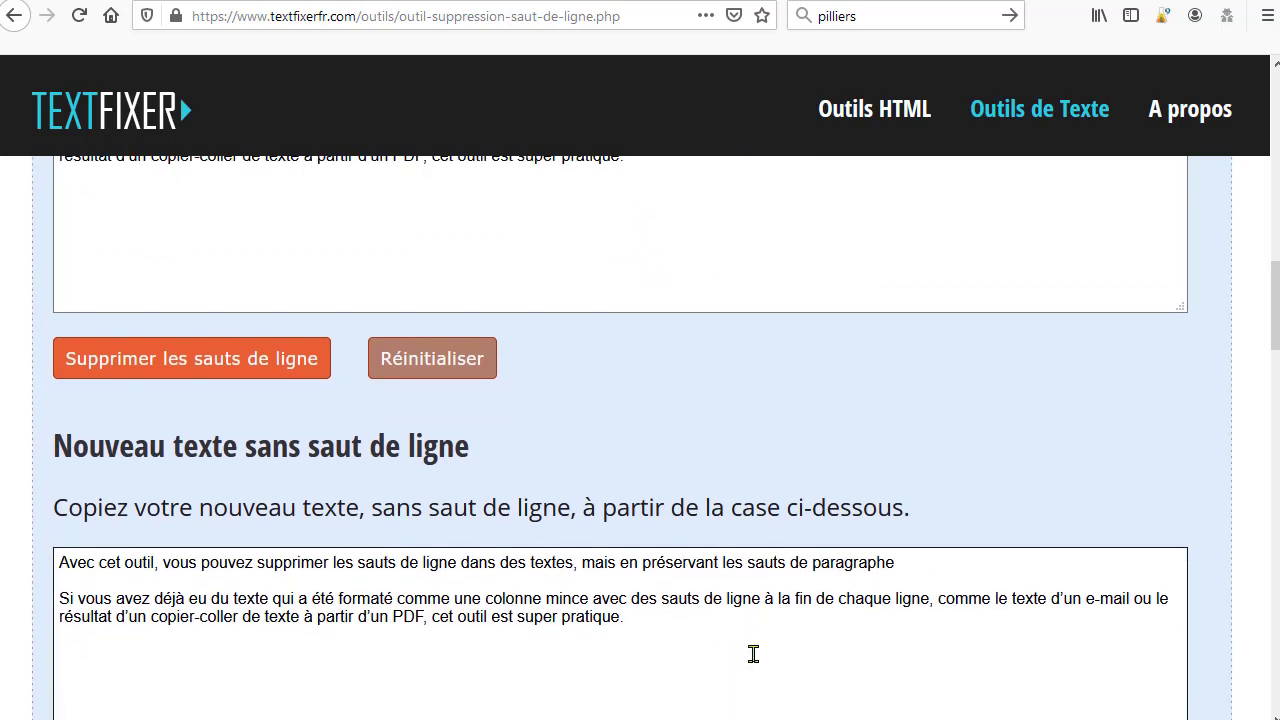
Process the text again with "Retirer les sauts de ligne et les sauts de paragraphe" and check the output against the input
{"action": "scroll", "coordinate": [753, 654], "scroll_direction": "up", "scroll_amount": 5}
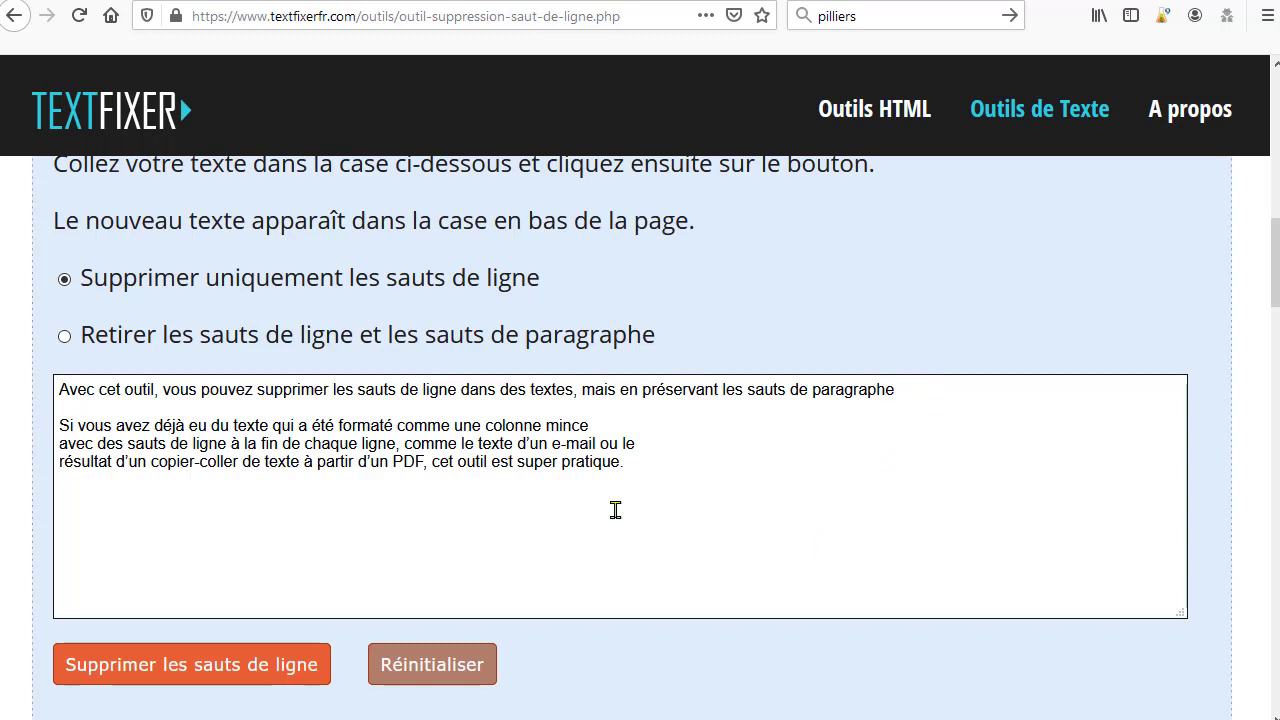
{"action": "left_click", "coordinate": [65, 337]}
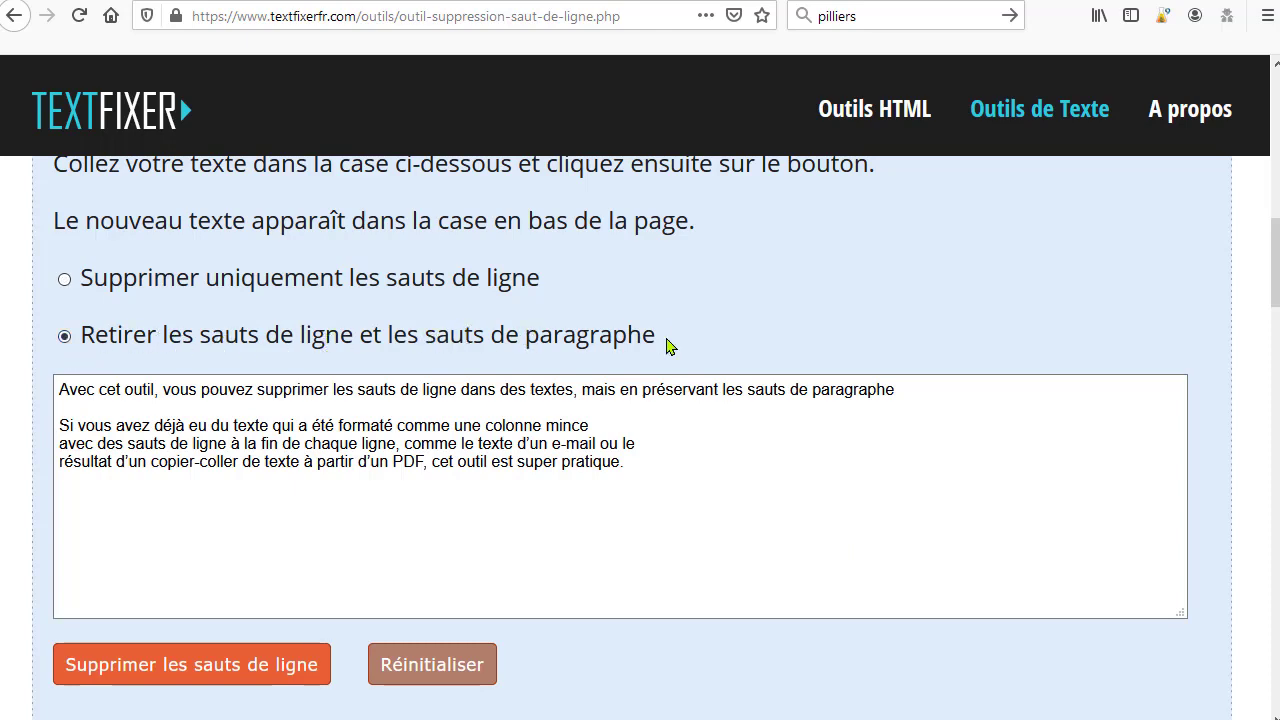
{"action": "left_click", "coordinate": [151, 676]}
{"action": "scroll", "coordinate": [795, 540], "scroll_direction": "down", "scroll_amount": 4}
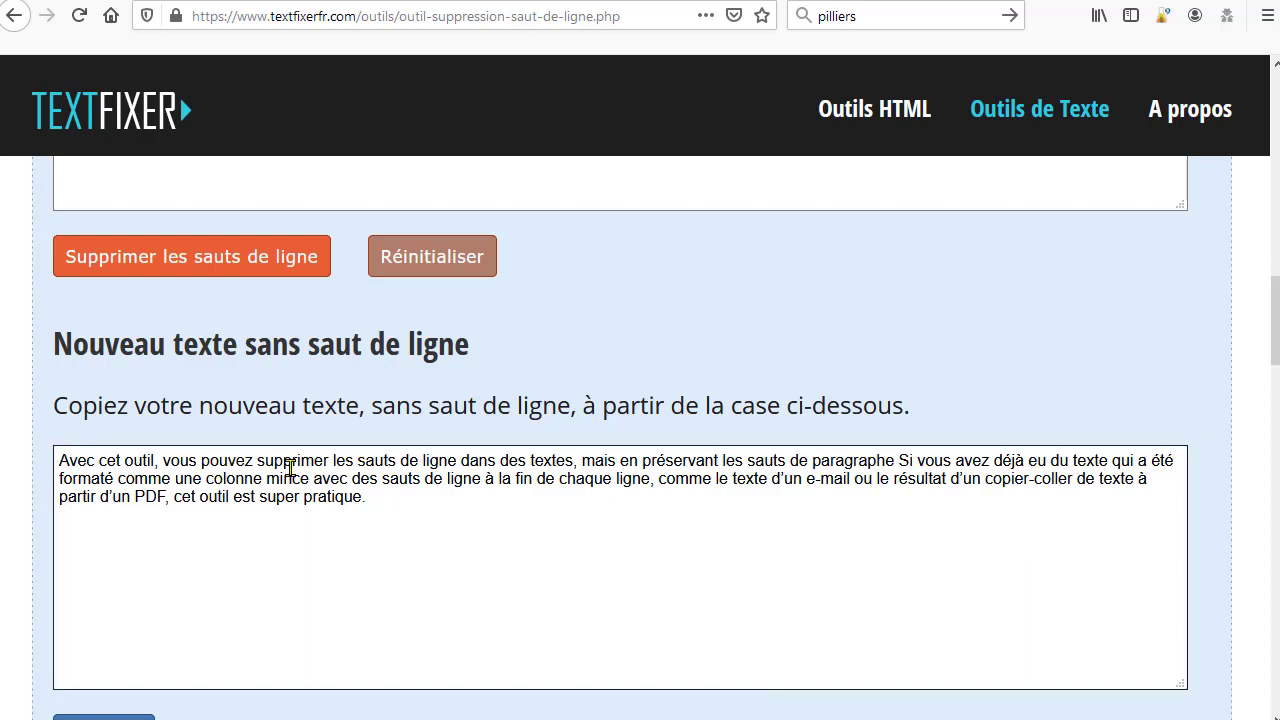
{"action": "left_click", "coordinate": [560, 640]}
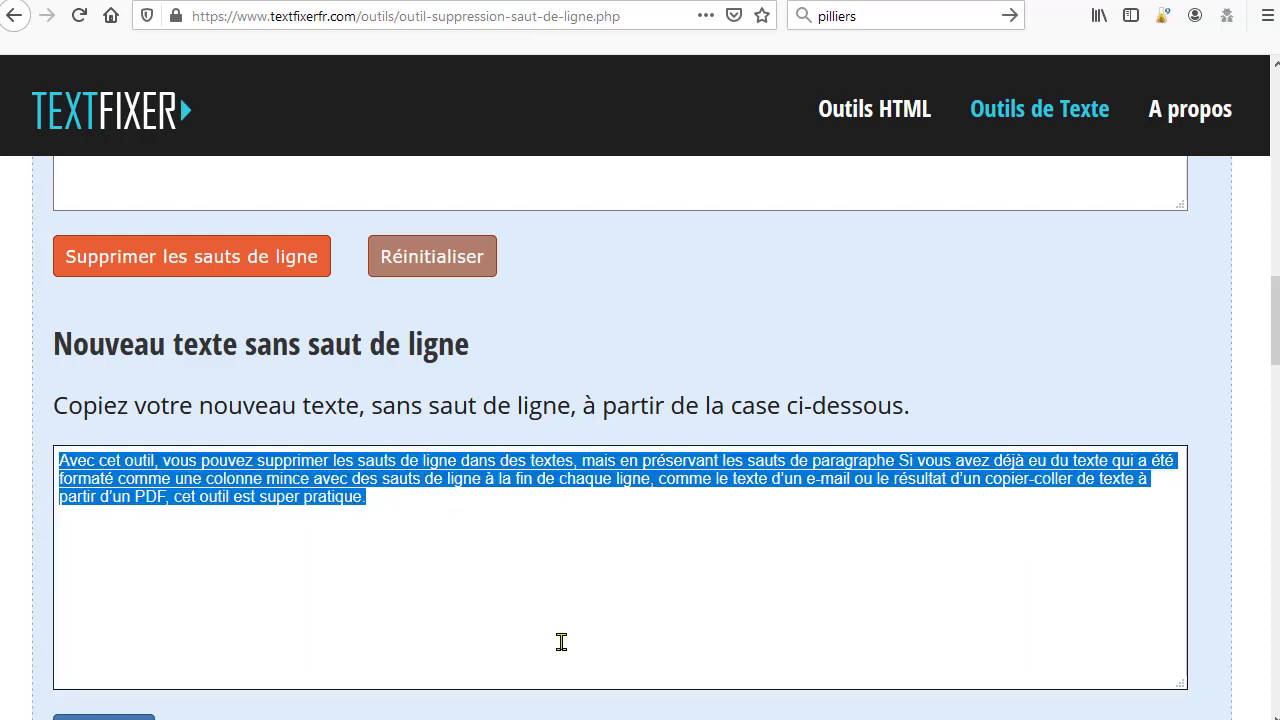
{"action": "left_click", "coordinate": [571, 622]}
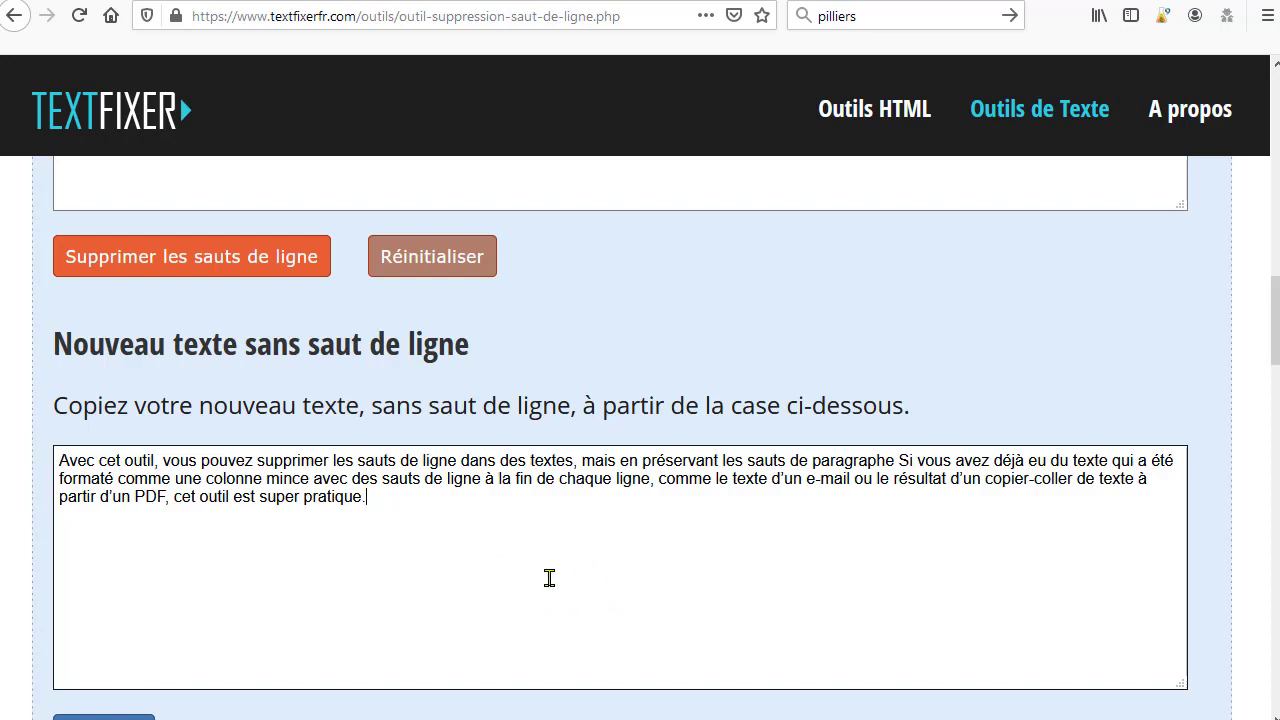
{"action": "scroll", "coordinate": [677, 494], "scroll_direction": "up", "scroll_amount": 5}
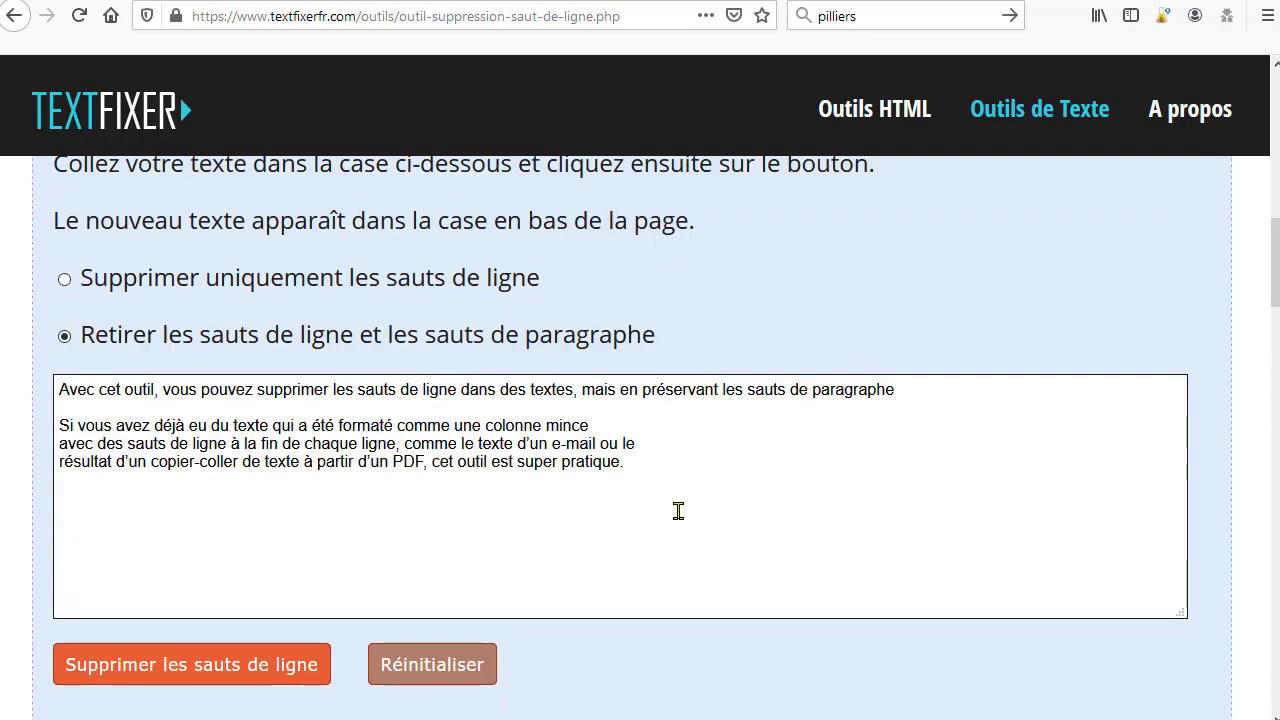
Return to the site's home page and open the "Compteur de Mots" tool from the tool list
{"action": "scroll", "coordinate": [678, 511], "scroll_direction": "up", "scroll_amount": 4}
{"action": "left_click", "coordinate": [95, 118]}
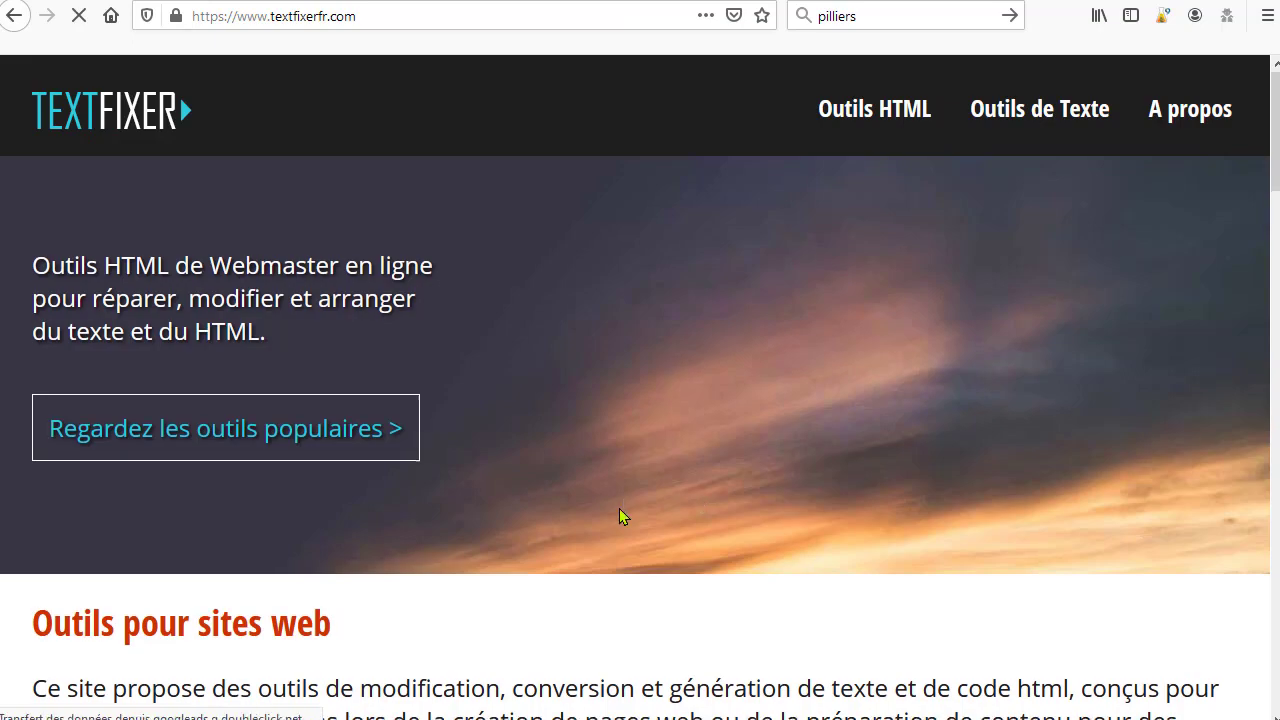
{"action": "scroll", "coordinate": [620, 515], "scroll_direction": "down", "scroll_amount": 10}
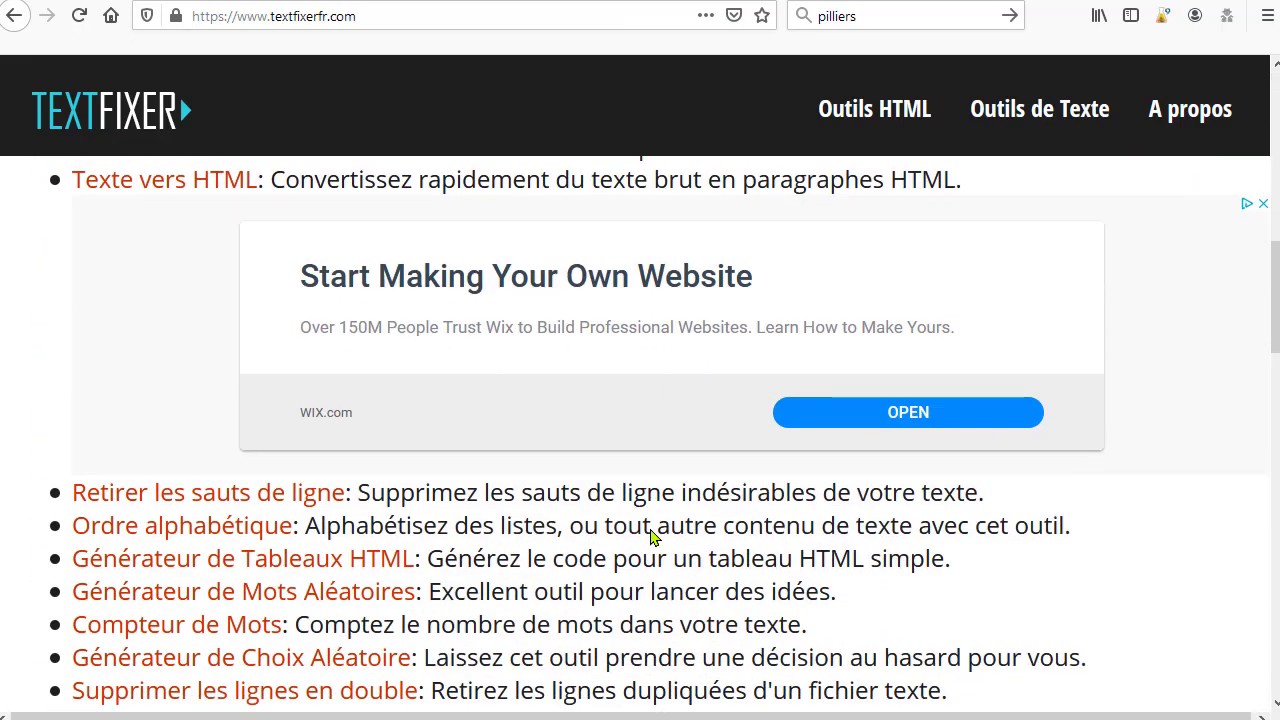
{"action": "scroll", "coordinate": [650, 537], "scroll_direction": "down", "scroll_amount": 3}
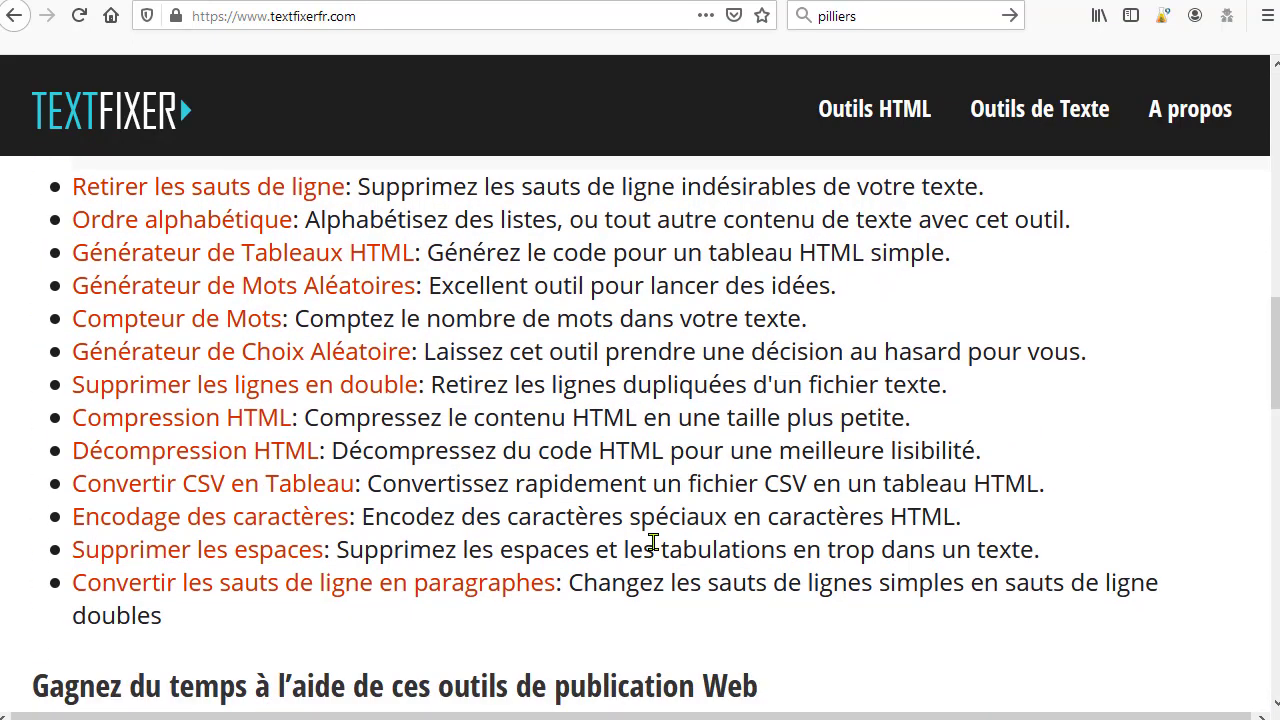
{"action": "left_click", "coordinate": [166, 328]}
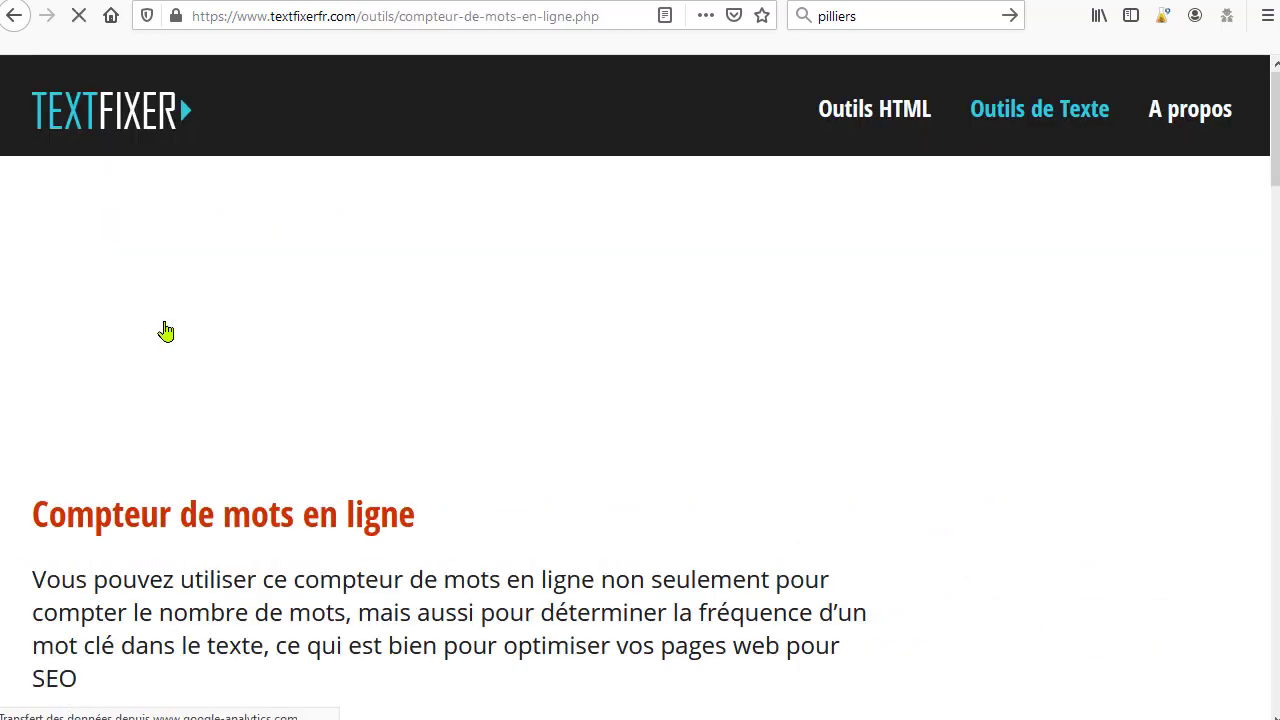
Copy the word counter page's first two description paragraphs into its text box and count the words, keeping common words excluded from frequencies
{"action": "scroll", "coordinate": [590, 533], "scroll_direction": "down", "scroll_amount": 2}
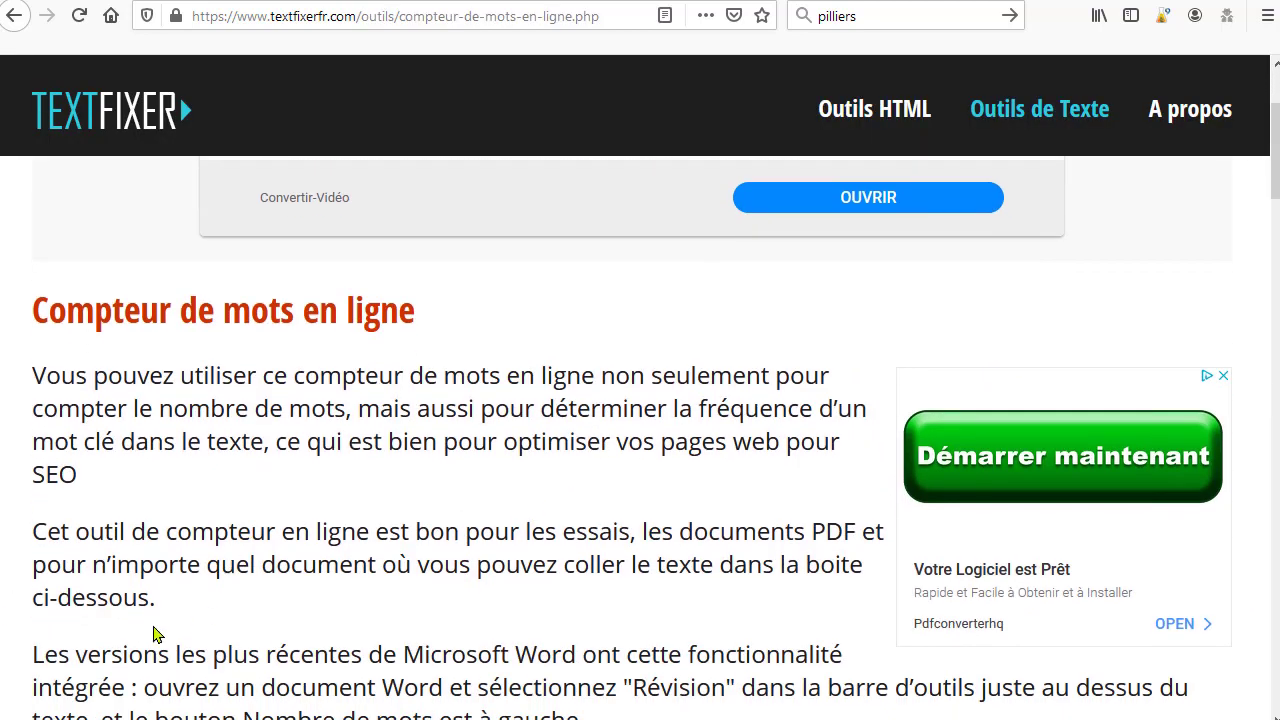
{"action": "left_click_drag", "start_coordinate": [160, 609], "coordinate": [30, 370]}
{"action": "key", "text": "ctrl+c"}
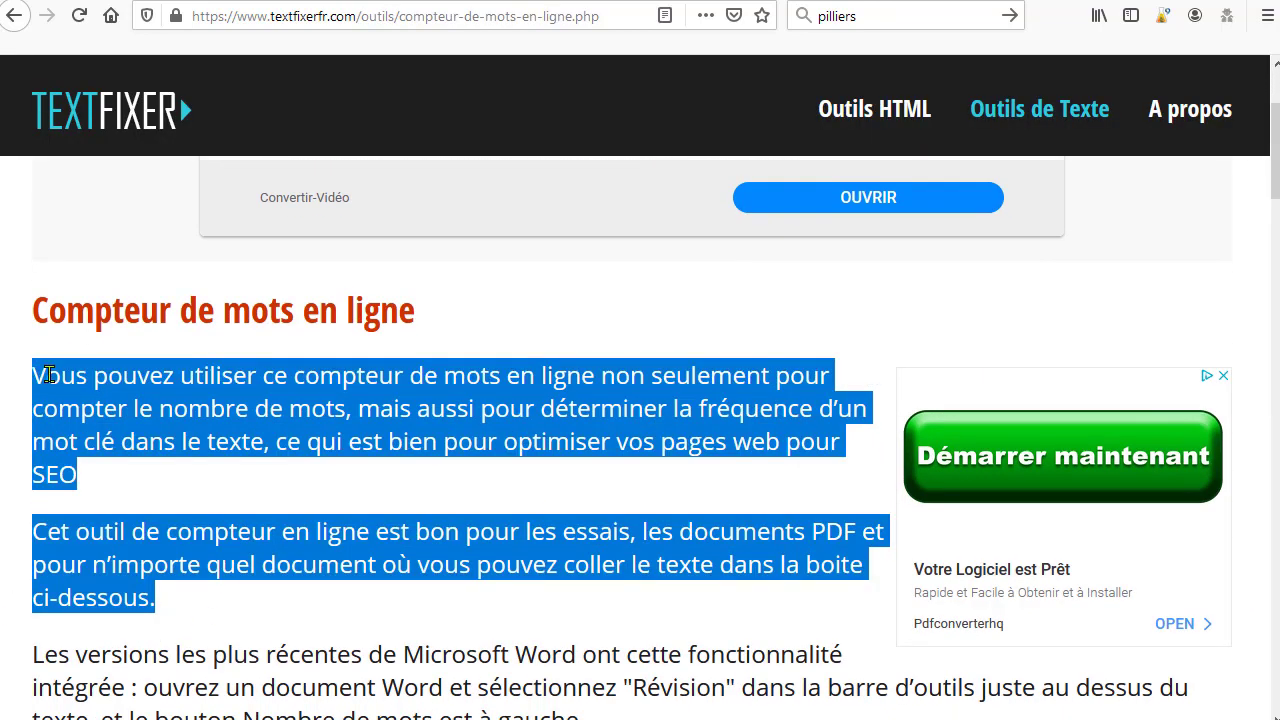
{"action": "scroll", "coordinate": [548, 580], "scroll_direction": "down", "scroll_amount": 8}
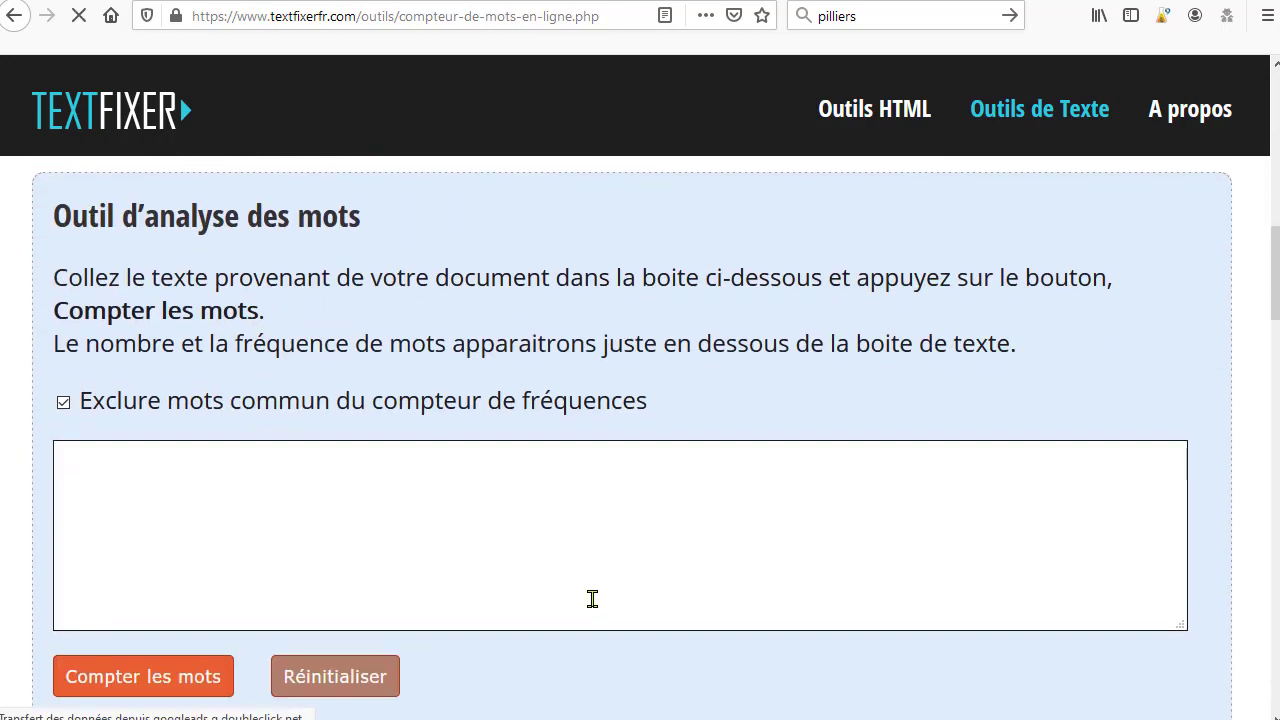
{"action": "left_click", "coordinate": [134, 501]}
{"action": "key", "text": "ctrl+v"}
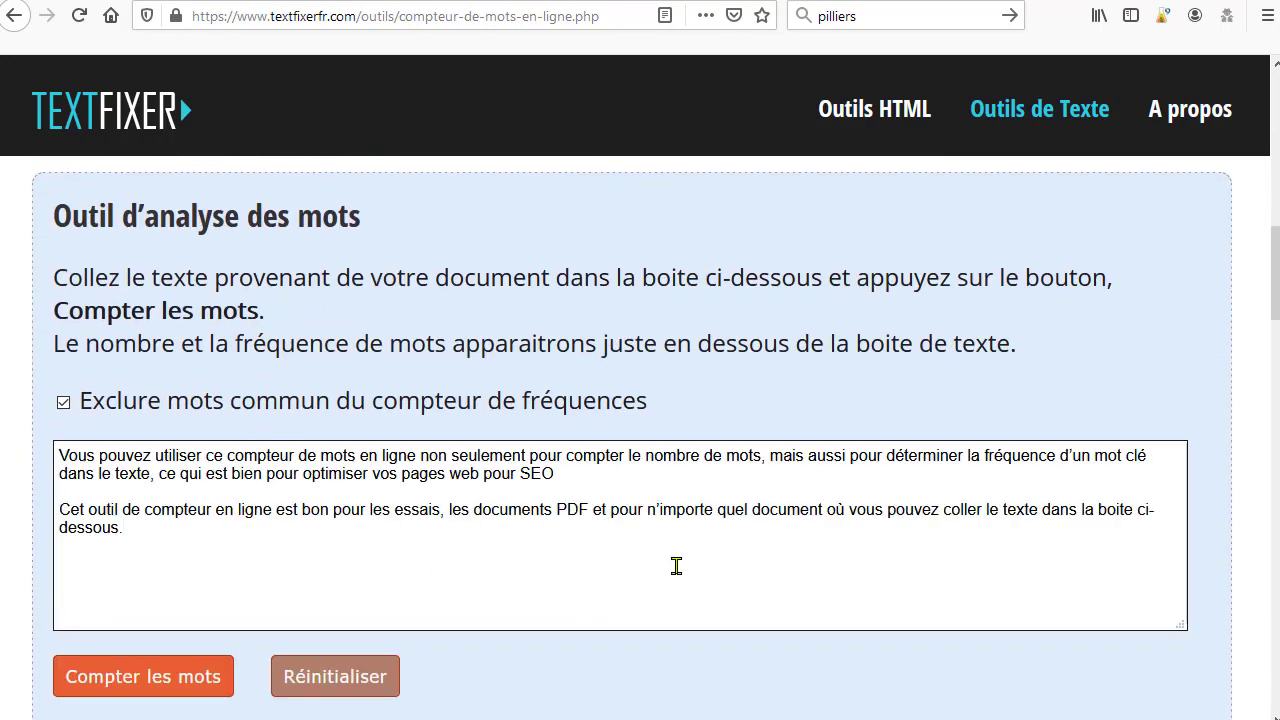
{"action": "left_click", "coordinate": [129, 687]}
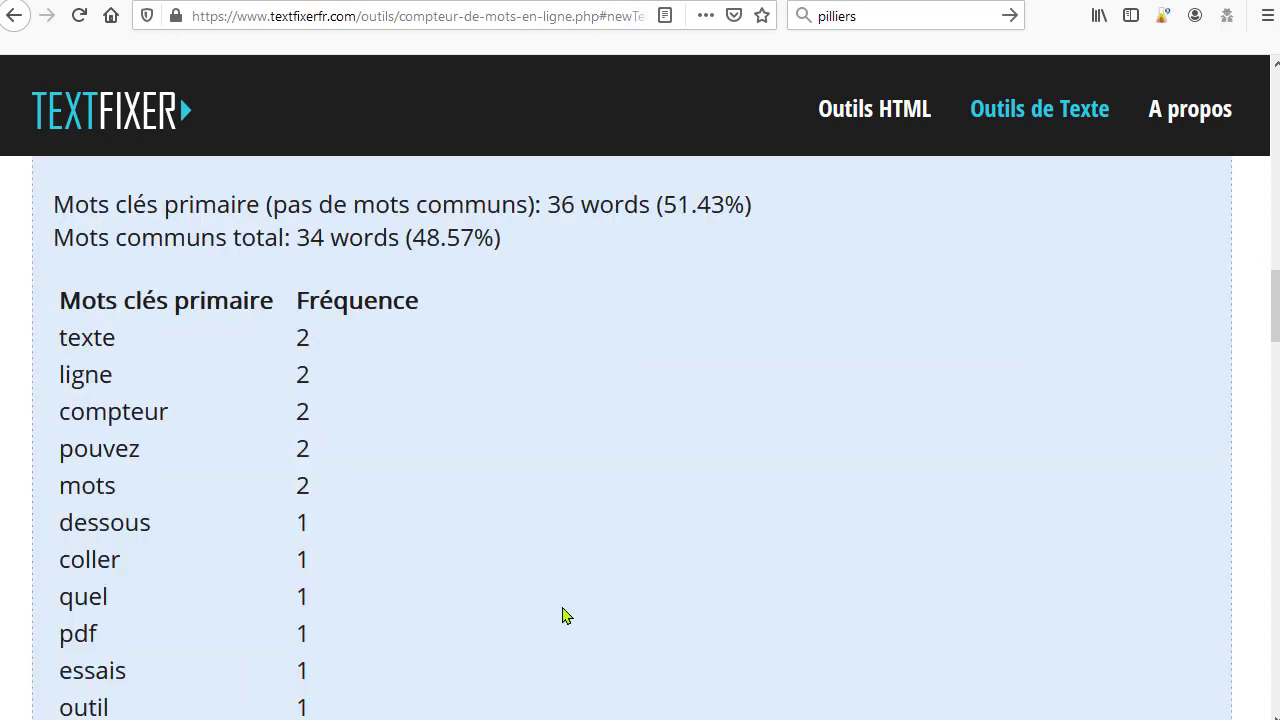
Examine the word count results against the pasted text, highlighting the total, primary keyword and common word counts
{"action": "scroll", "coordinate": [563, 612], "scroll_direction": "up", "scroll_amount": 2}
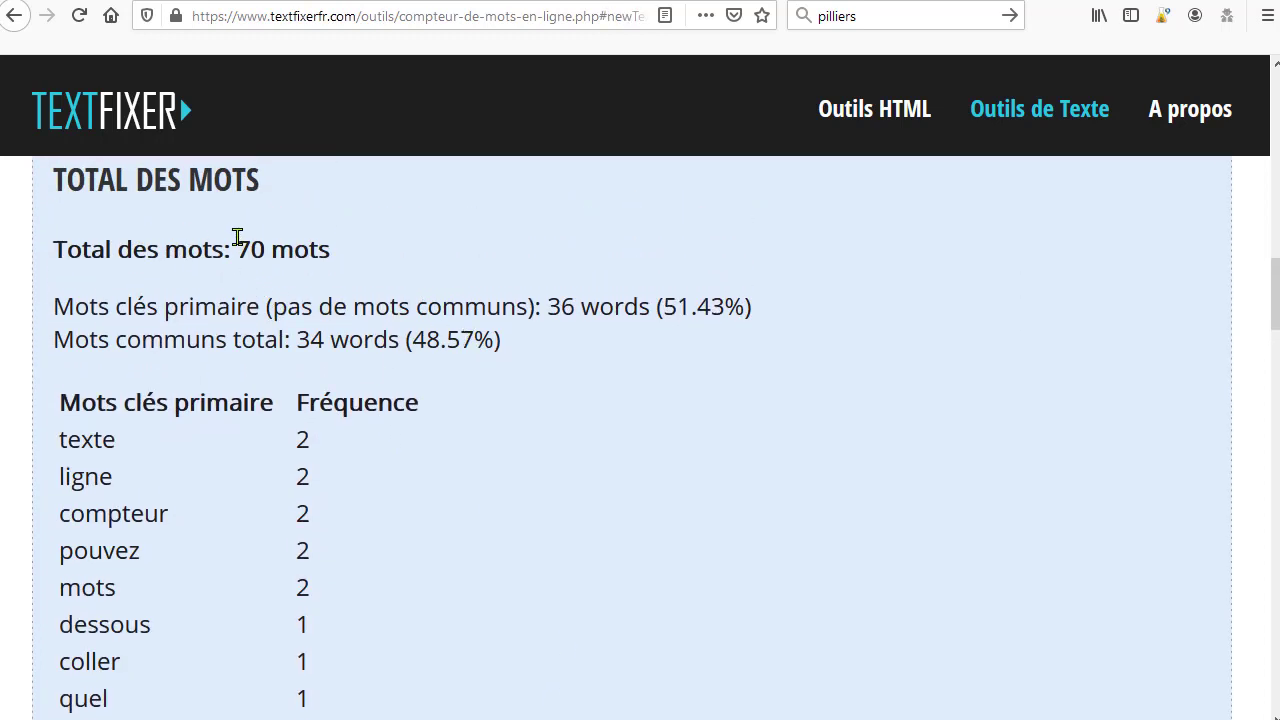
{"action": "left_click_drag", "start_coordinate": [237, 237], "coordinate": [357, 254]}
{"action": "left_click", "coordinate": [214, 302]}
{"action": "left_click_drag", "start_coordinate": [549, 306], "coordinate": [657, 306]}
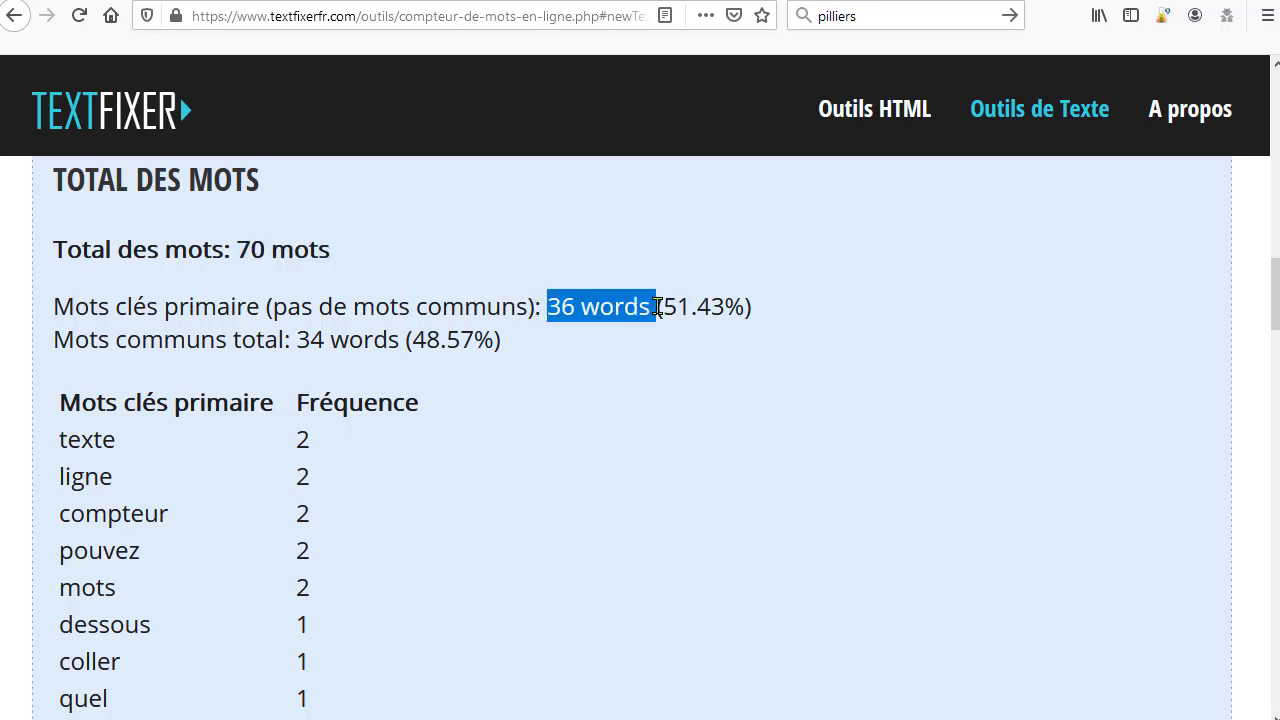
{"action": "left_click_drag", "start_coordinate": [298, 339], "coordinate": [382, 340]}
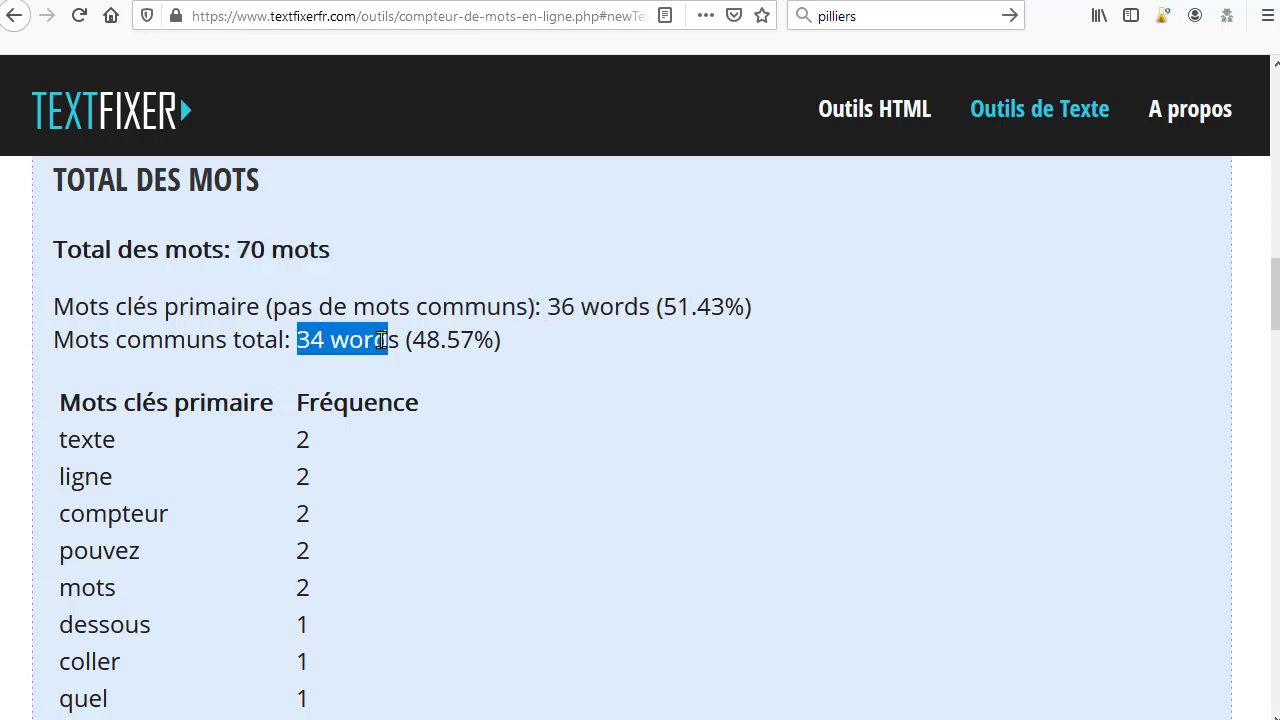
{"action": "scroll", "coordinate": [477, 574], "scroll_direction": "up", "scroll_amount": 3}
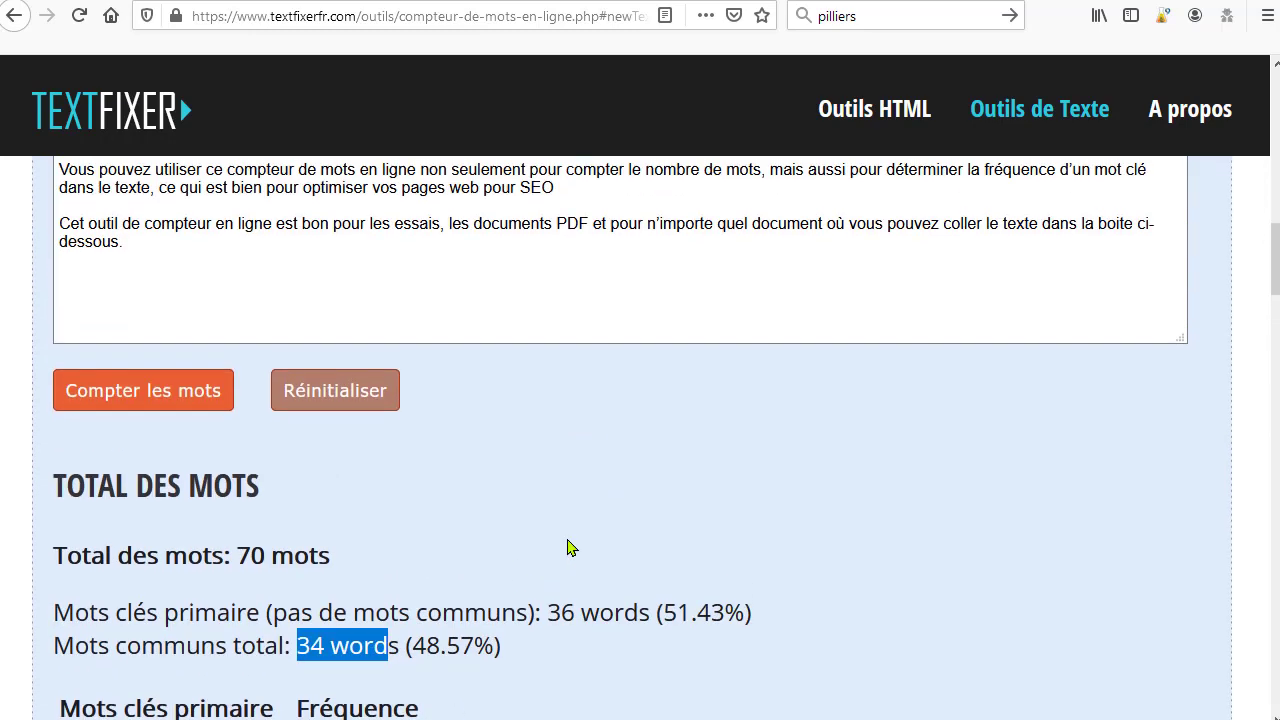
{"action": "scroll", "coordinate": [550, 401], "scroll_direction": "up", "scroll_amount": 2}
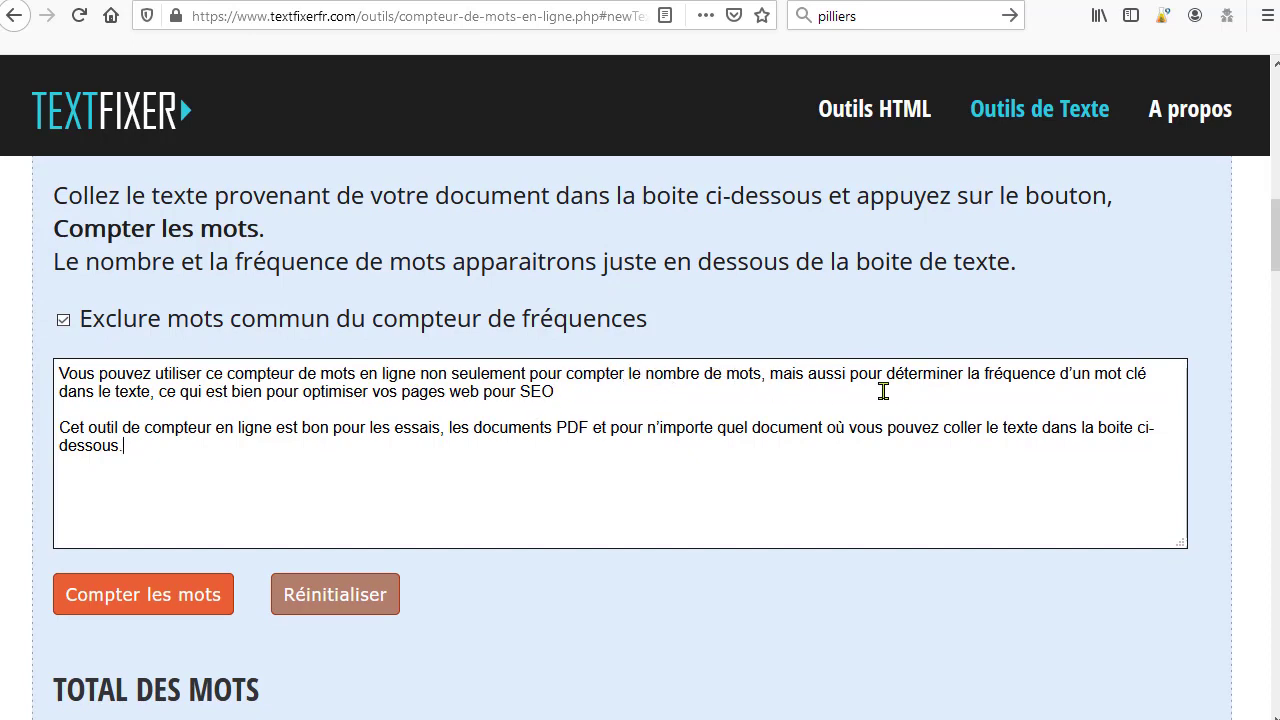
Examine the primary keyword frequency table, highlighting the frequencies of "texte" and "ligne"
{"action": "scroll", "coordinate": [523, 506], "scroll_direction": "down", "scroll_amount": 4}
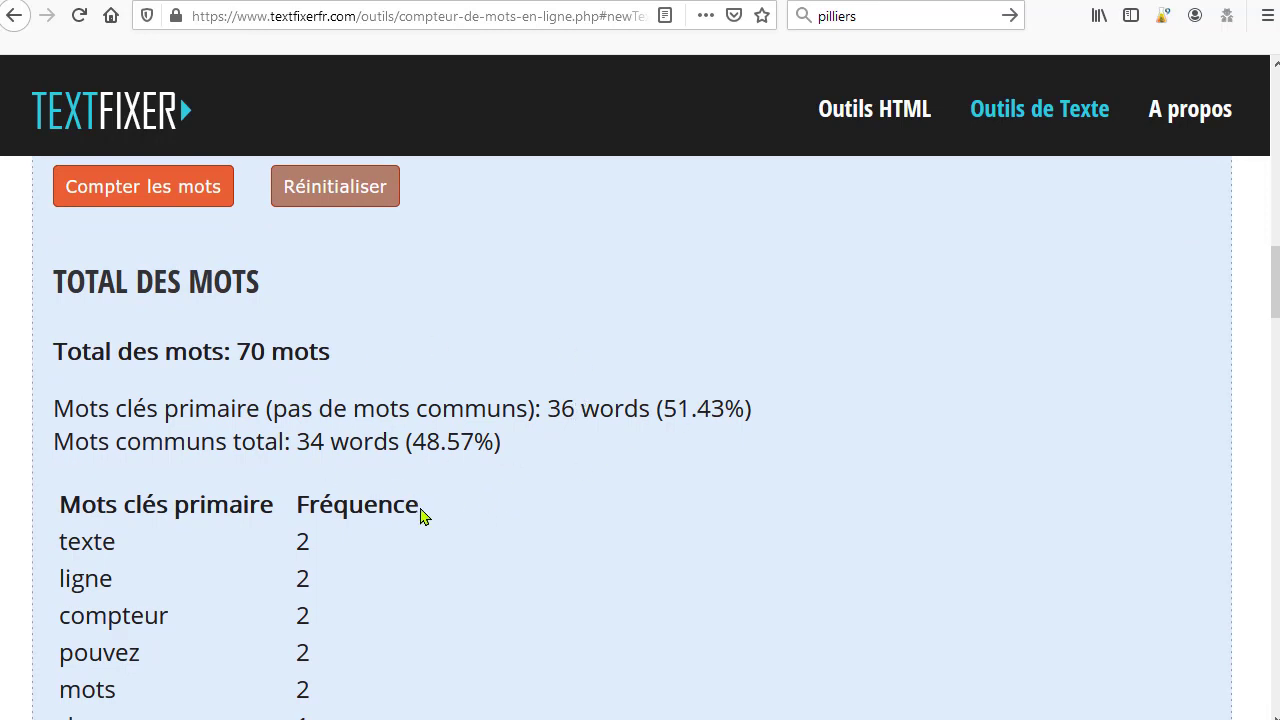
{"action": "scroll", "coordinate": [427, 514], "scroll_direction": "down", "scroll_amount": 2}
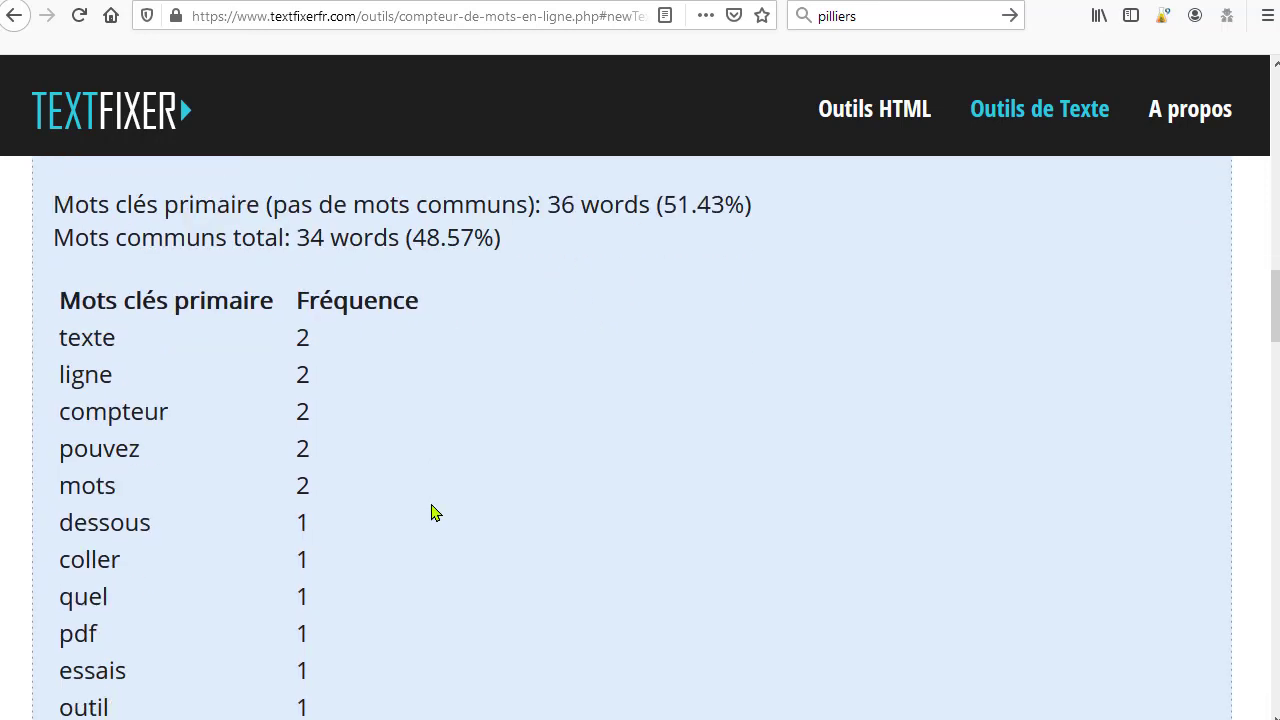
{"action": "double_click", "coordinate": [295, 345]}
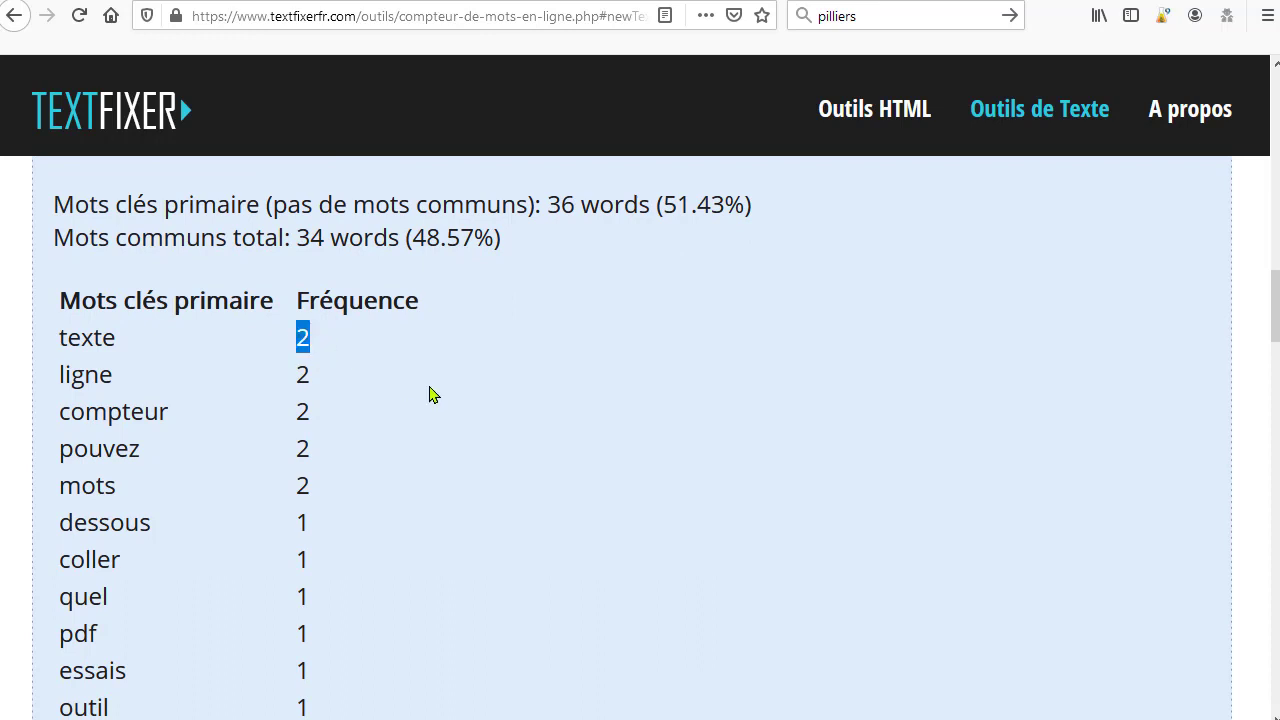
{"action": "double_click", "coordinate": [333, 375]}
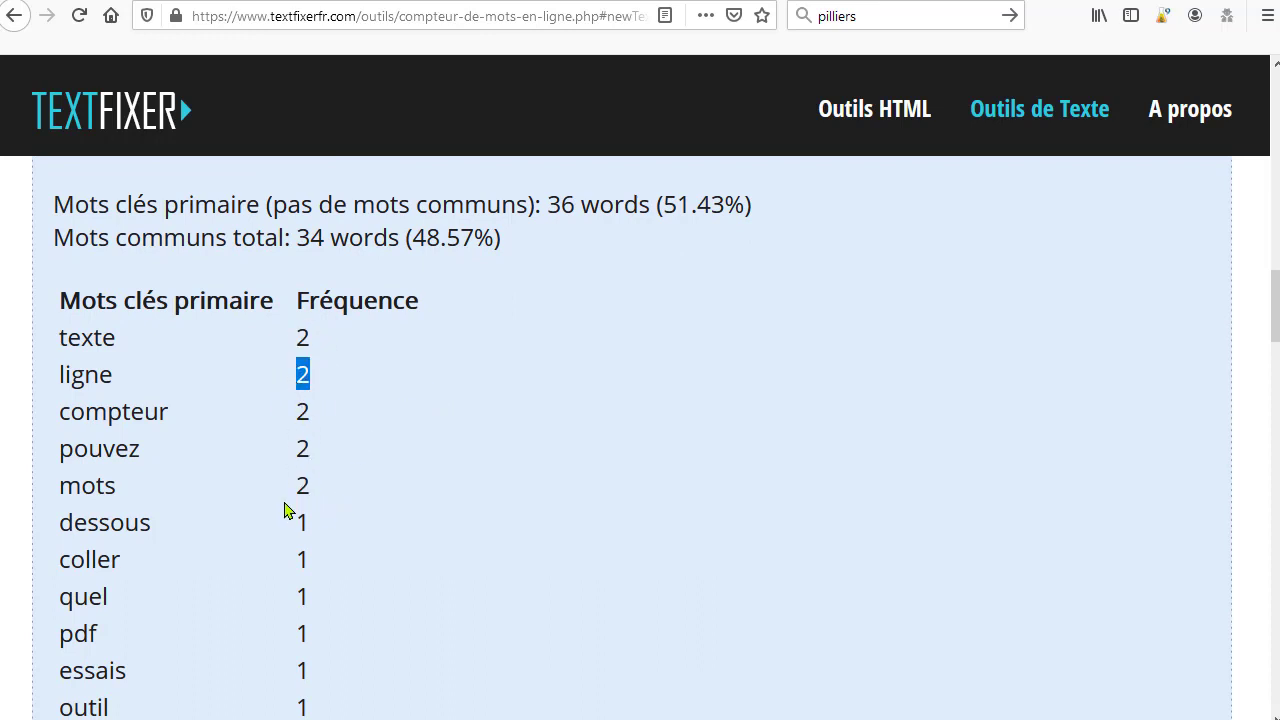
Examine the rest of the primary keyword frequency table, highlighting the frequency of "mots"
{"action": "double_click", "coordinate": [300, 487]}
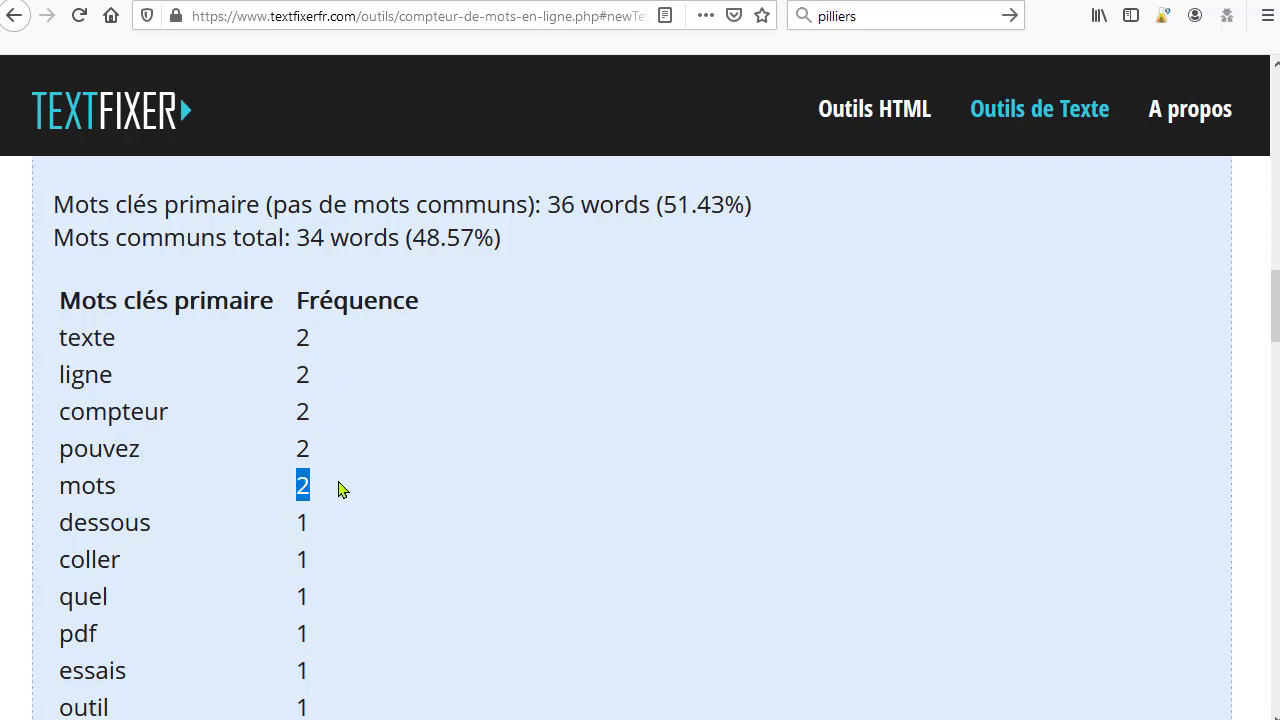
{"action": "scroll", "coordinate": [337, 470], "scroll_direction": "down", "scroll_amount": 10}
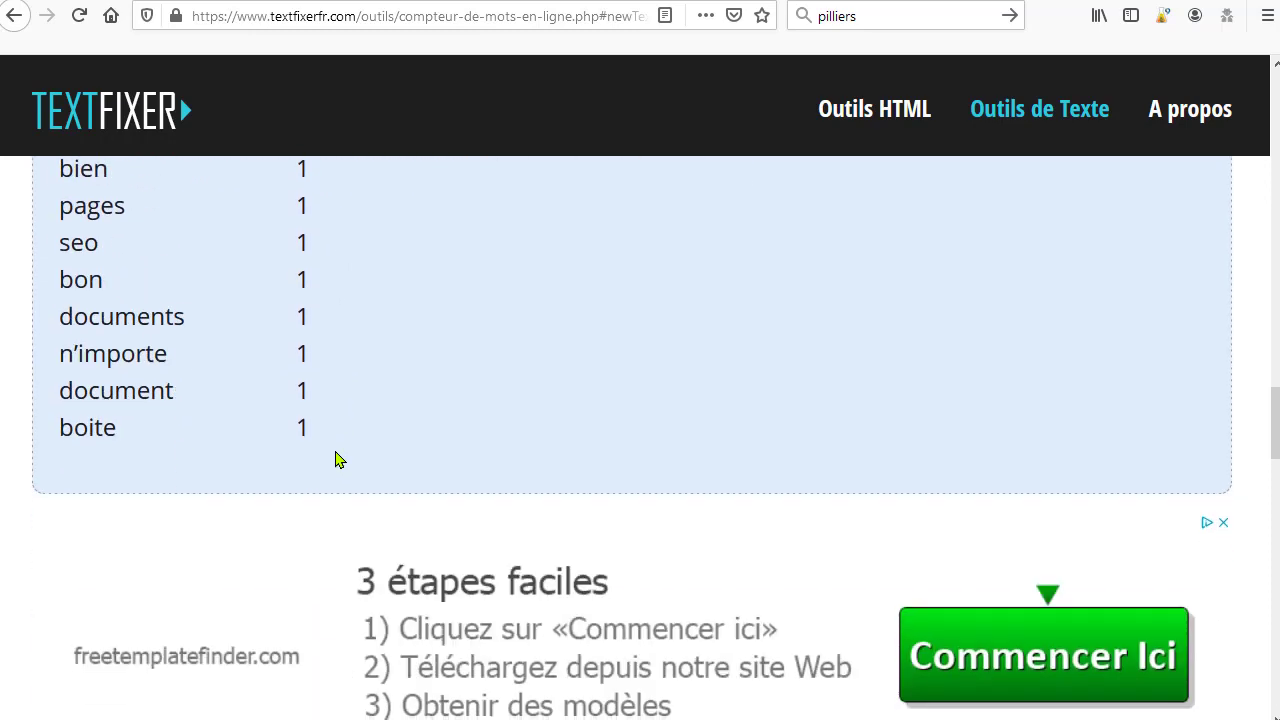
{"action": "scroll", "coordinate": [337, 460], "scroll_direction": "up", "scroll_amount": 10}
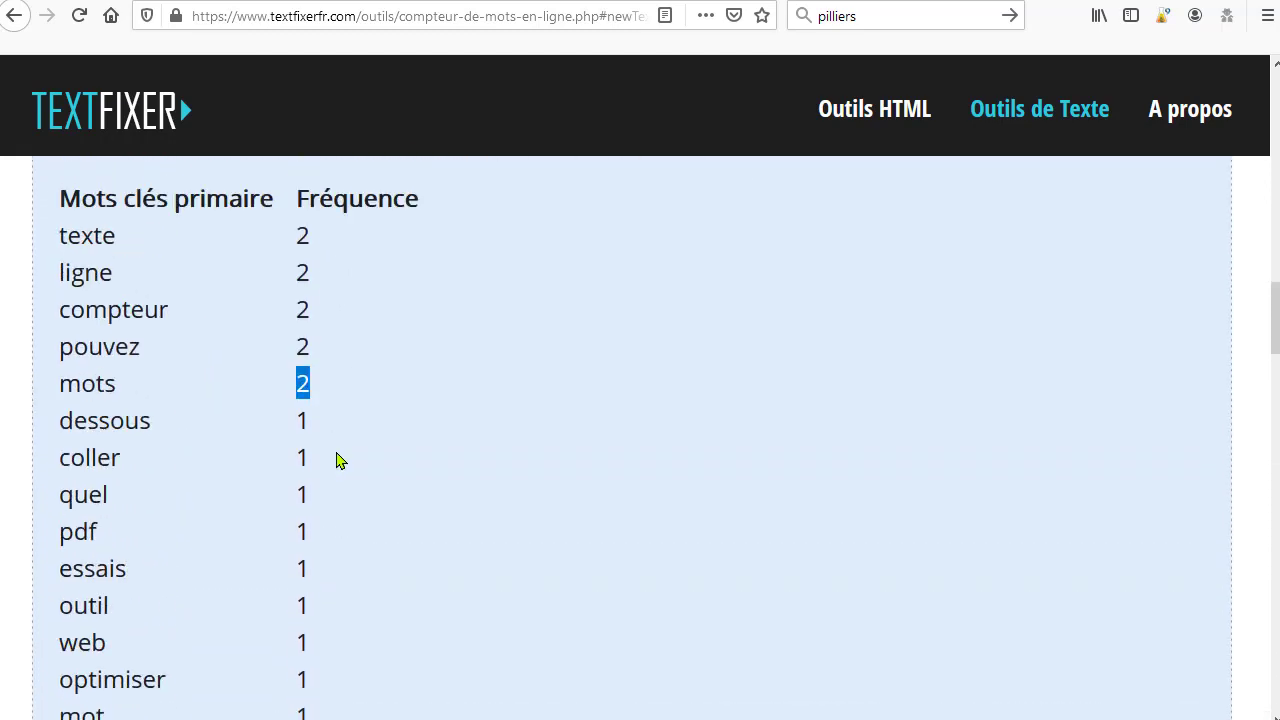
Turn off the exclusion of common words from the frequency counter and count the words of the same text again
{"action": "scroll", "coordinate": [337, 460], "scroll_direction": "up", "scroll_amount": 1}
{"action": "scroll", "coordinate": [480, 488], "scroll_direction": "up", "scroll_amount": 7}
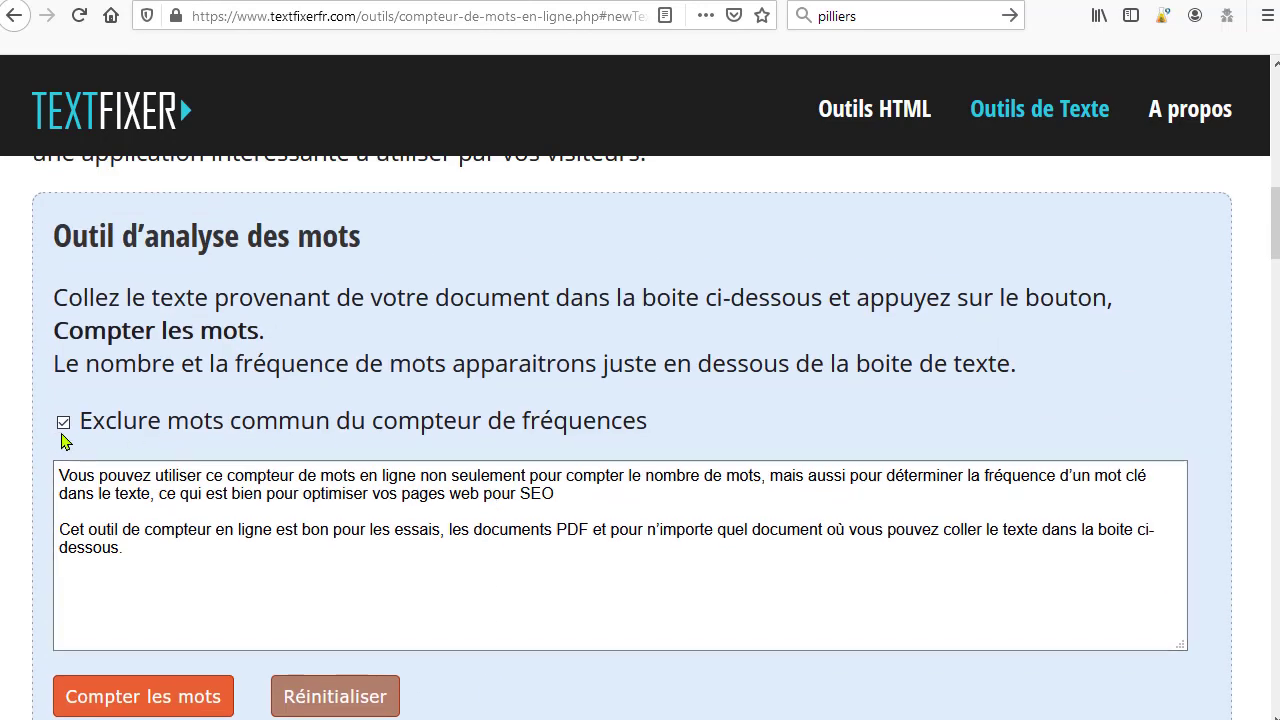
{"action": "left_click", "coordinate": [63, 423]}
{"action": "scroll", "coordinate": [450, 500], "scroll_direction": "down", "scroll_amount": 2}
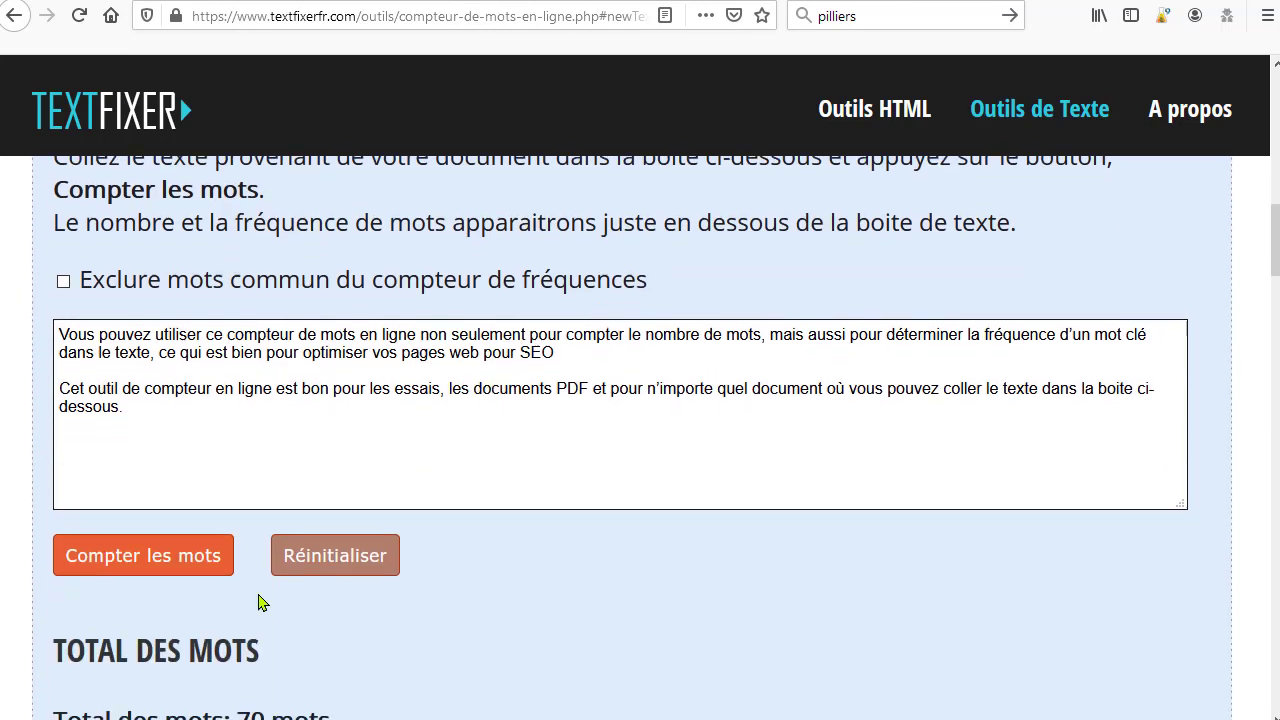
{"action": "left_click", "coordinate": [121, 500]}
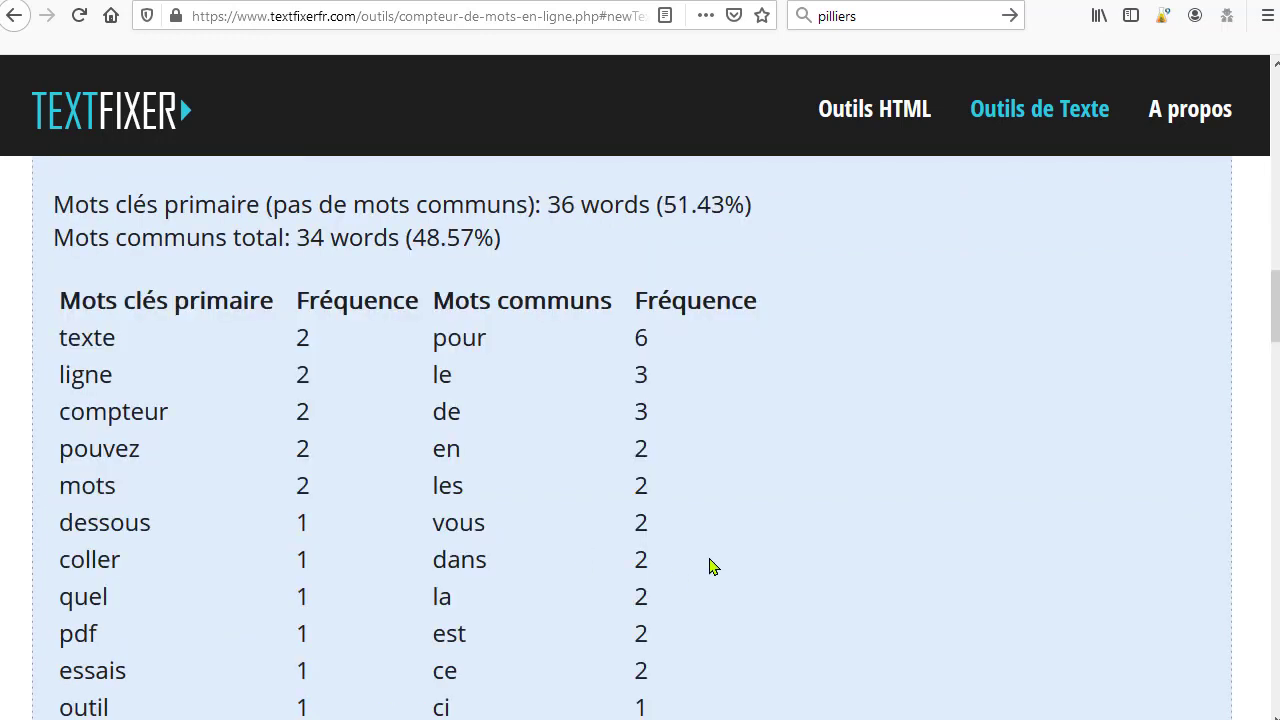
Examine the primary and common word frequency columns, highlighting "compteur" and the entries for "le" and "de"
{"action": "scroll", "coordinate": [193, 390], "scroll_direction": "up", "scroll_amount": 1}
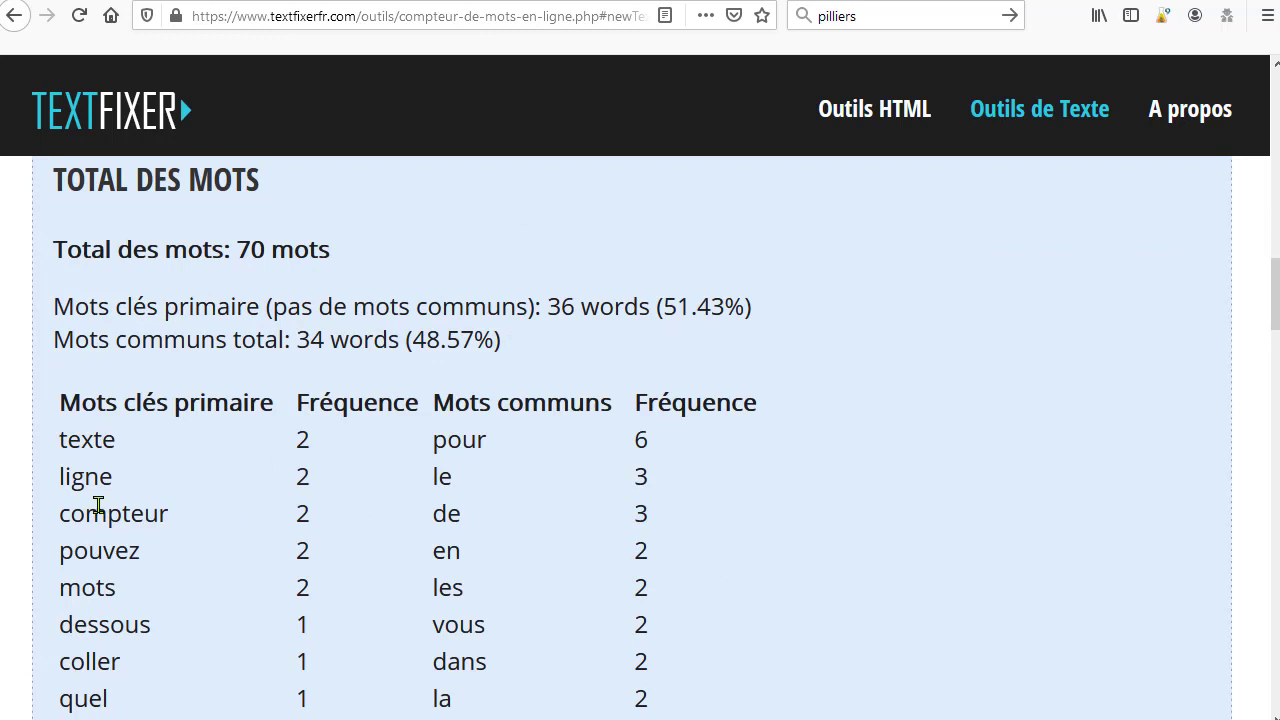
{"action": "left_click_drag", "start_coordinate": [86, 513], "coordinate": [183, 512]}
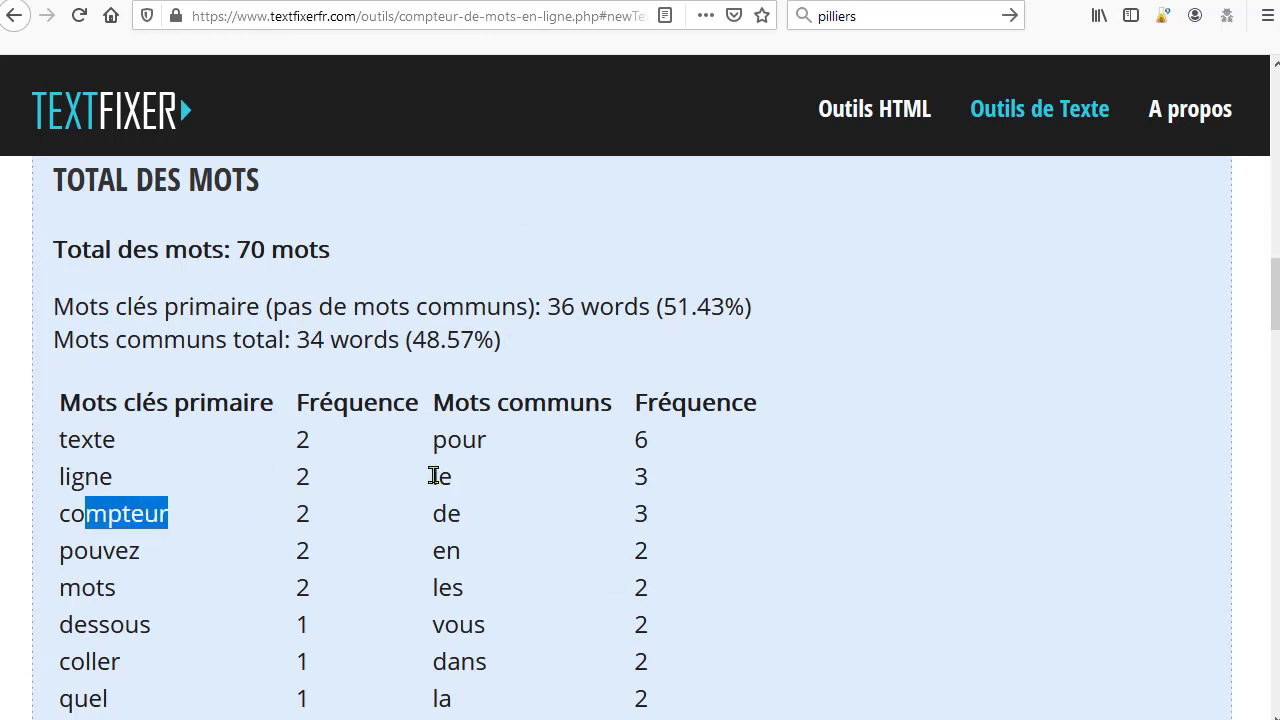
{"action": "left_click_drag", "start_coordinate": [434, 476], "coordinate": [474, 487]}
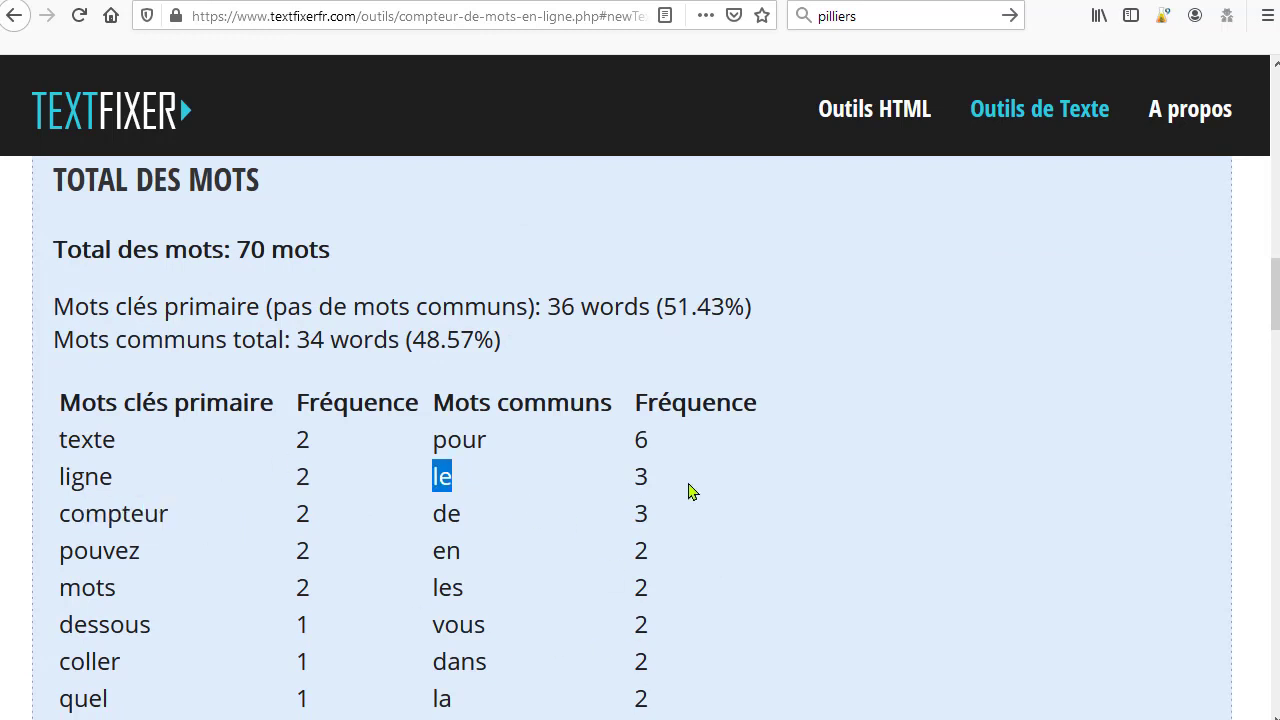
{"action": "left_click_drag", "start_coordinate": [656, 480], "coordinate": [615, 485]}
{"action": "left_click_drag", "start_coordinate": [480, 517], "coordinate": [662, 520]}
{"action": "left_click", "coordinate": [658, 523]}
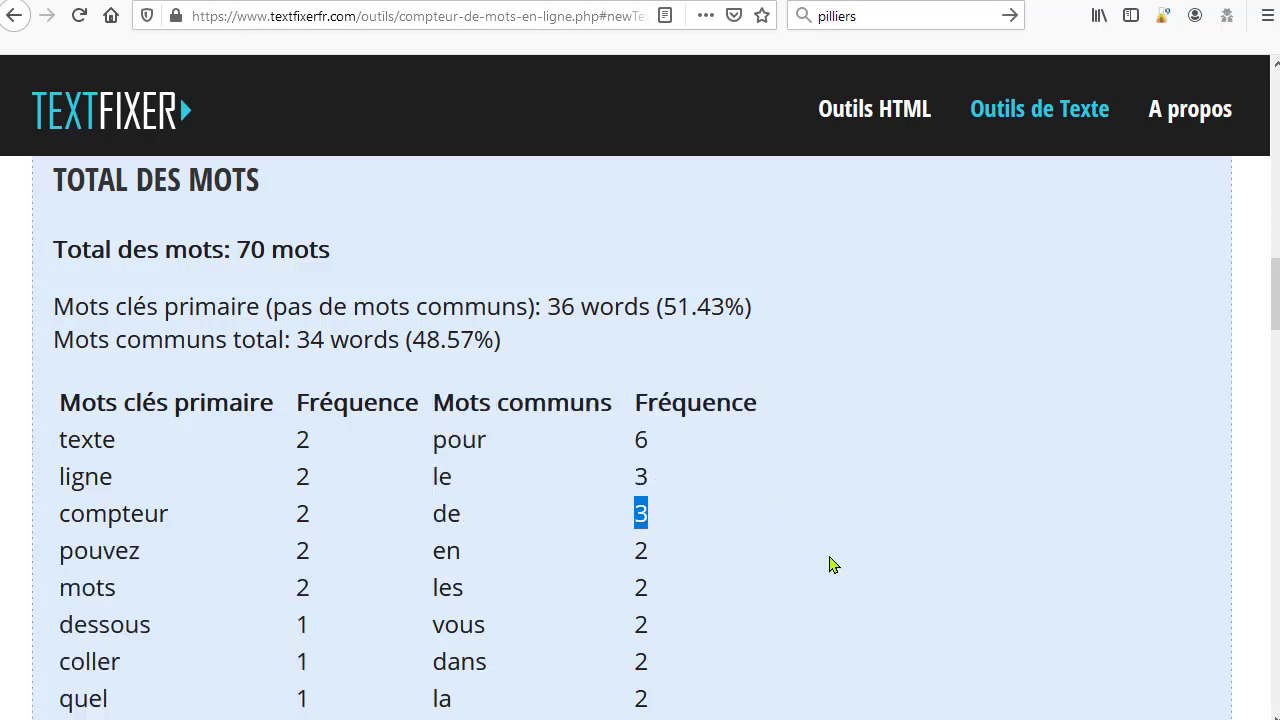
{"action": "scroll", "coordinate": [590, 563], "scroll_direction": "down", "scroll_amount": 4}
Return to the site's home page and look through its list of most popular tools
{"action": "scroll", "coordinate": [686, 571], "scroll_direction": "up", "scroll_amount": 10}
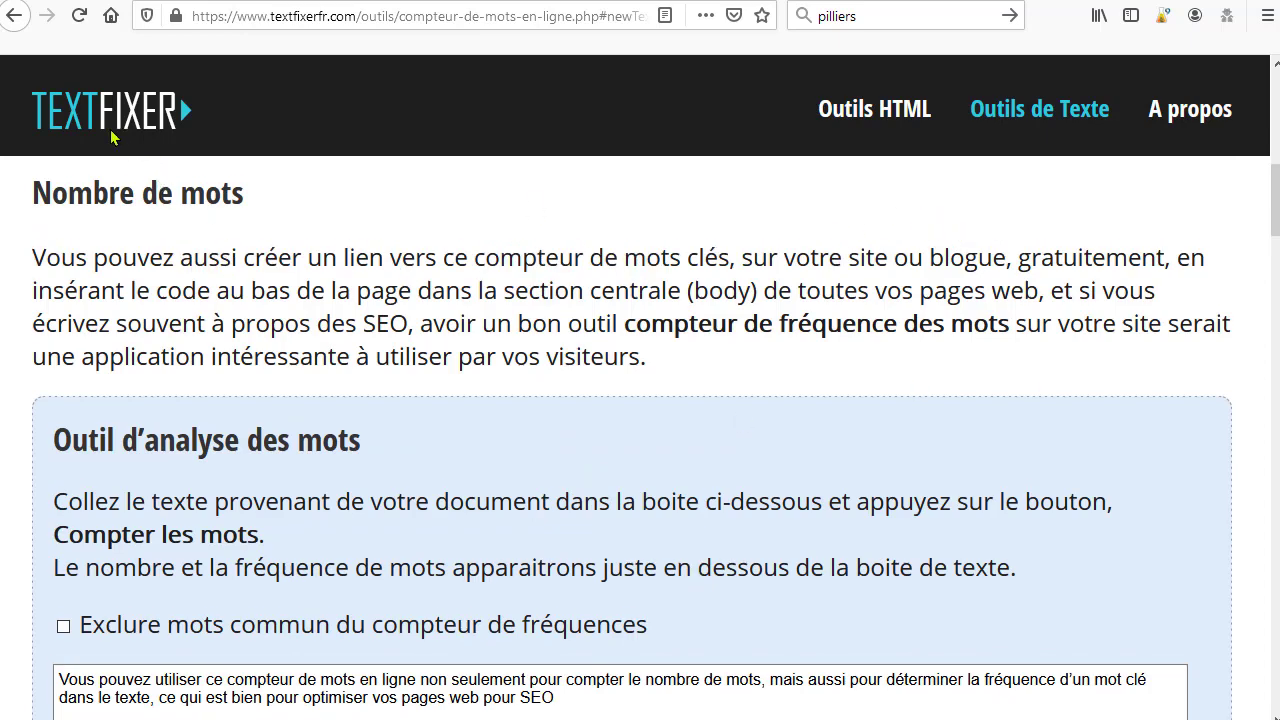
{"action": "left_click", "coordinate": [112, 137]}
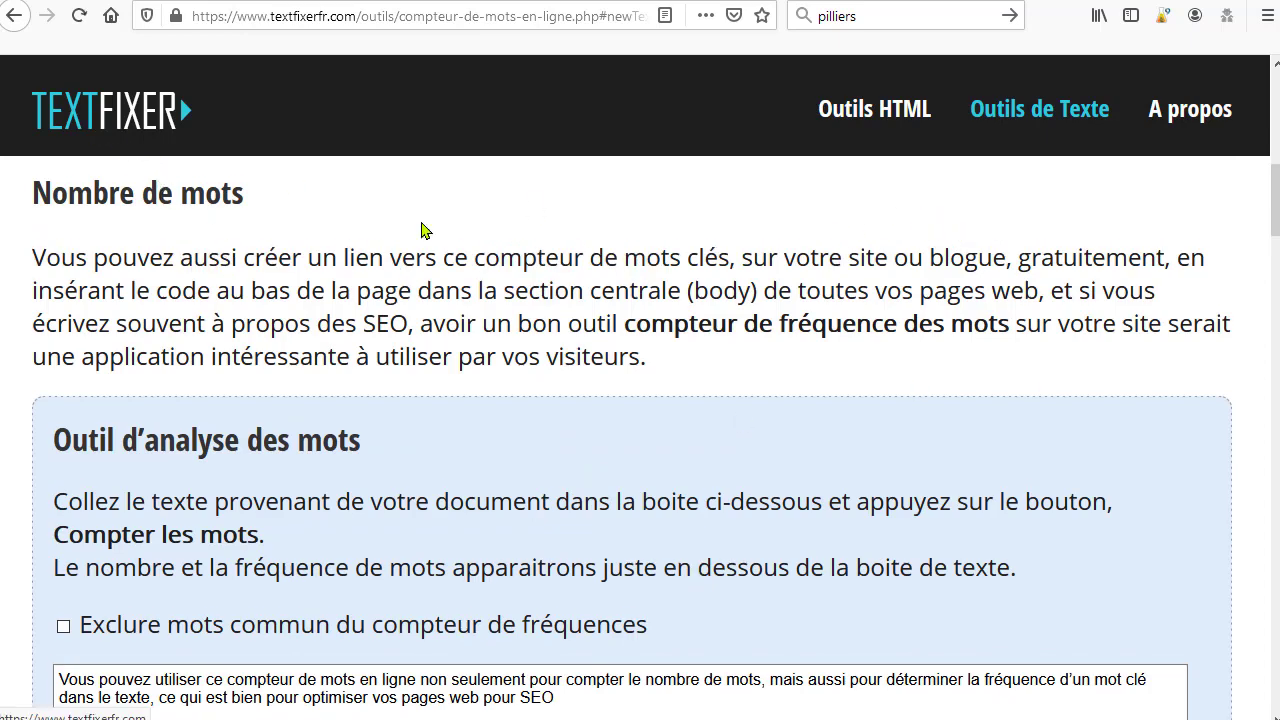
{"action": "scroll", "coordinate": [730, 515], "scroll_direction": "down", "scroll_amount": 3}
{"action": "scroll", "coordinate": [735, 520], "scroll_direction": "down", "scroll_amount": 10}
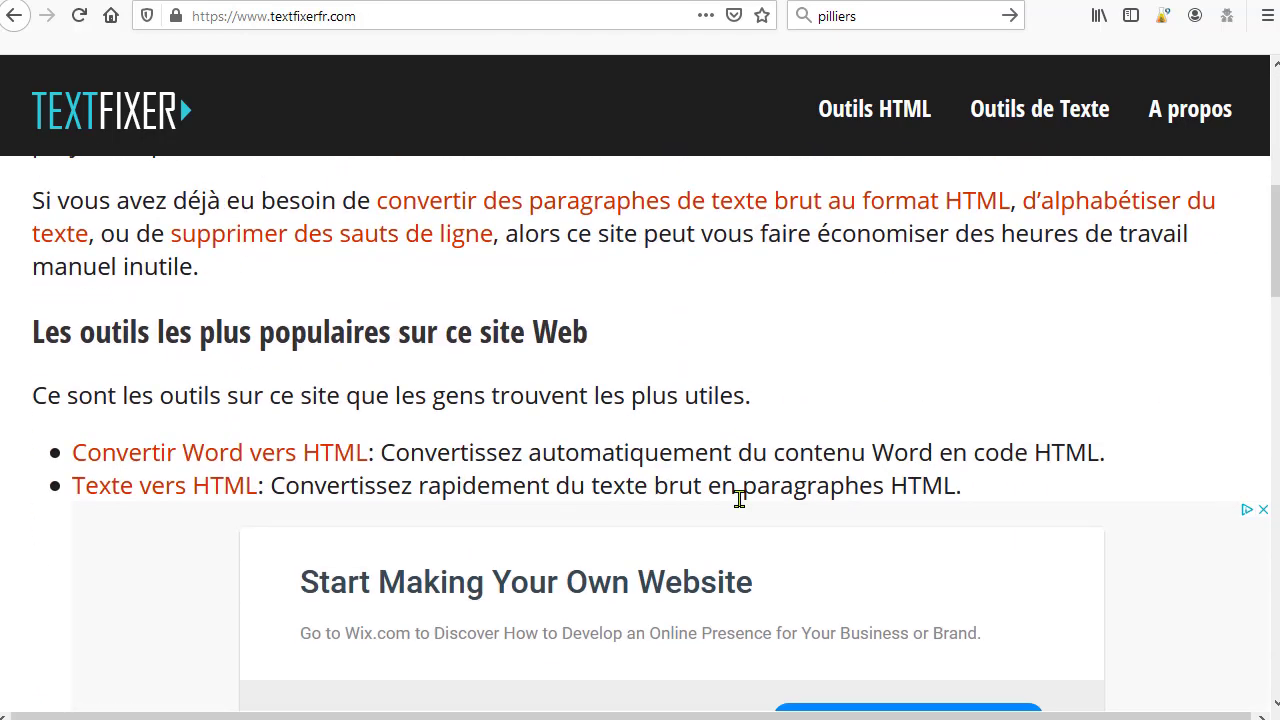
{"action": "scroll", "coordinate": [562, 466], "scroll_direction": "down", "scroll_amount": 4}
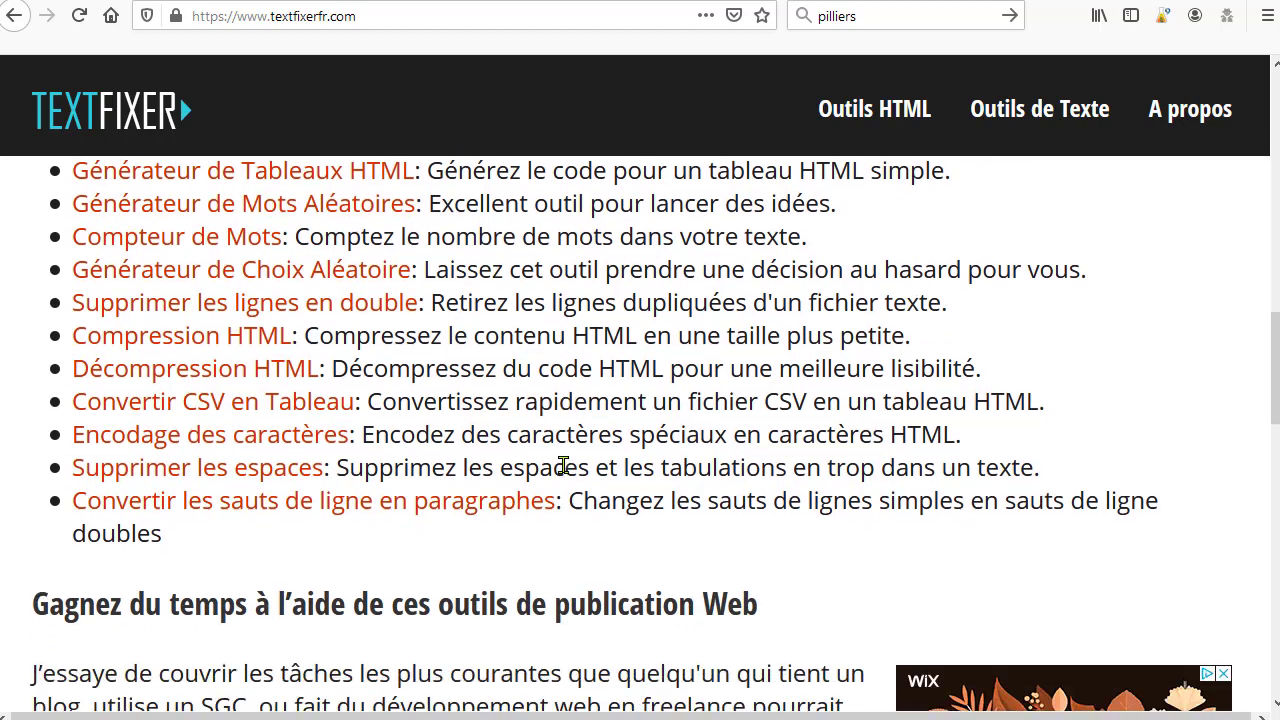
{"action": "scroll", "coordinate": [650, 485], "scroll_direction": "up", "scroll_amount": 4}
{"action": "scroll", "coordinate": [715, 497], "scroll_direction": "up", "scroll_amount": 3}
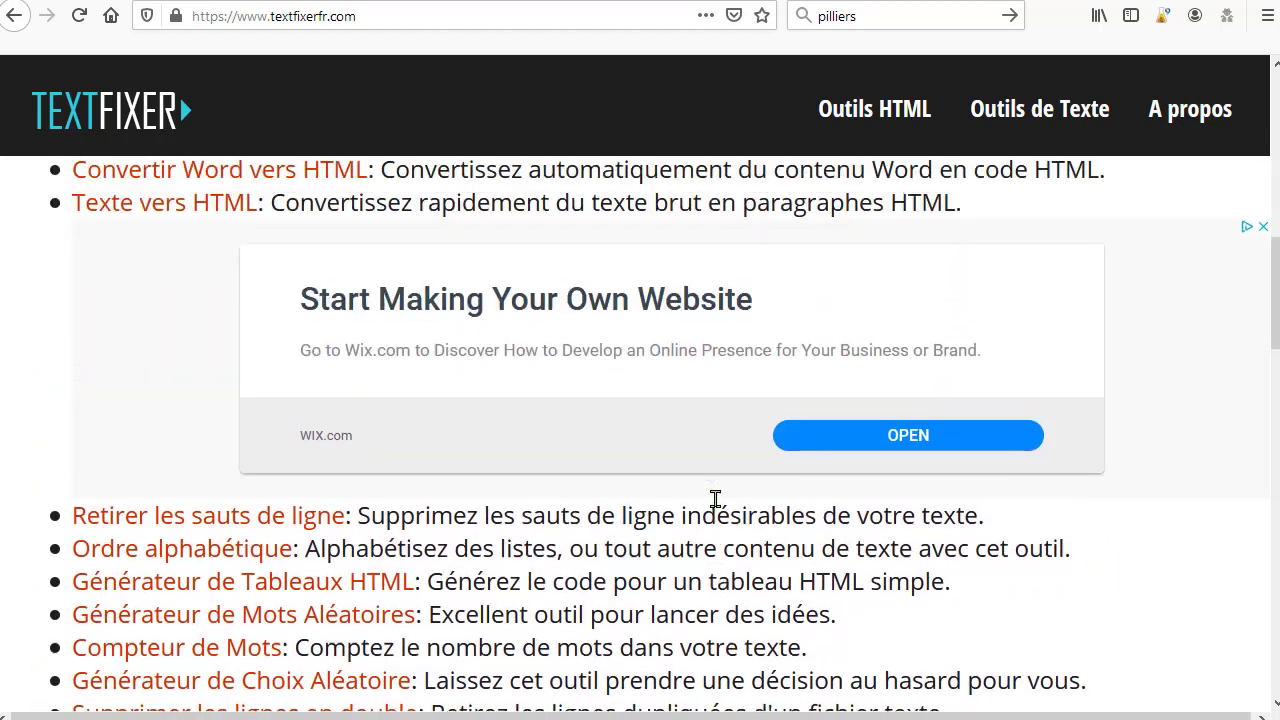